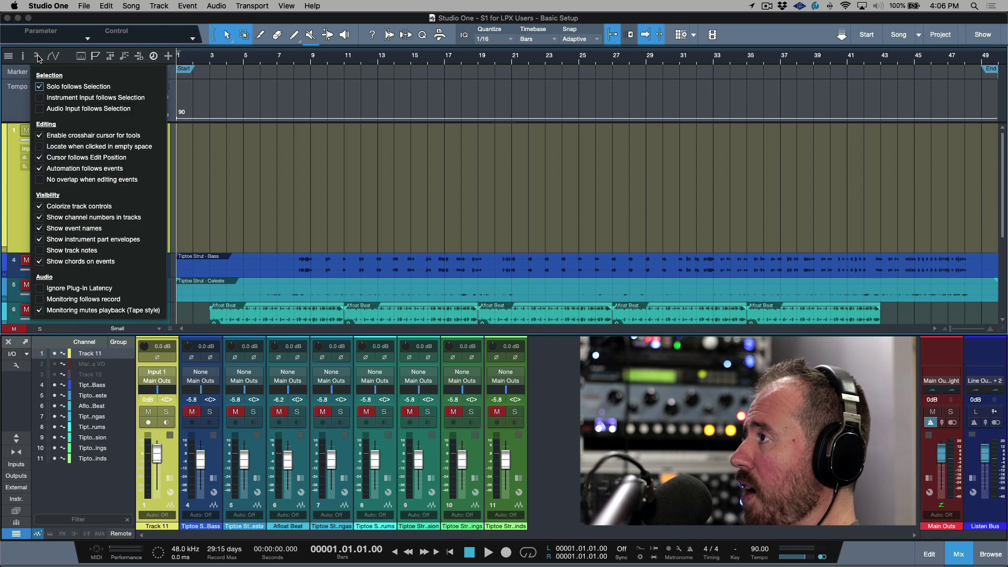
# Dismiss the options list and record-arm Track 11 on Input 1.
pyautogui.press('Escape')
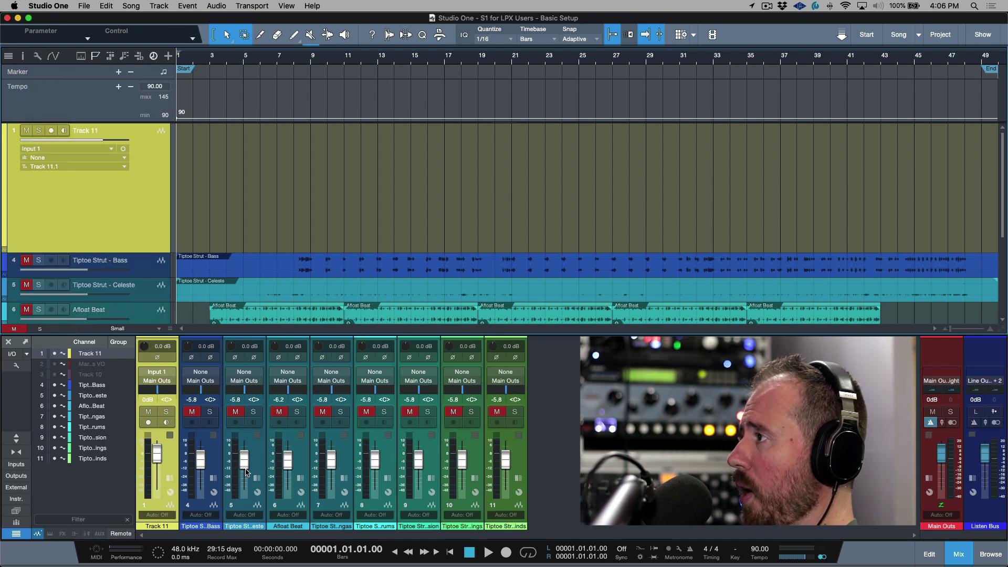
pyautogui.click(148, 423)
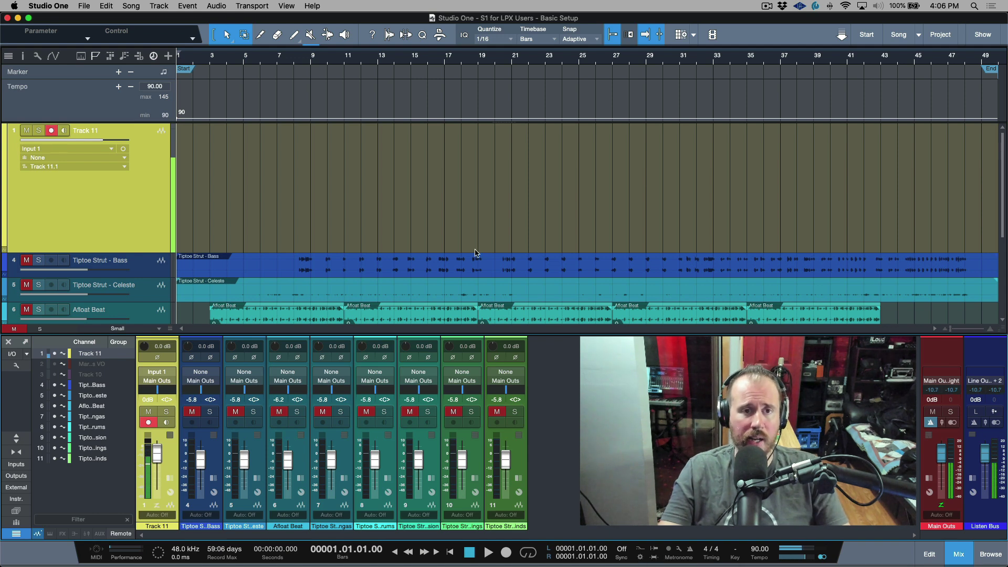
# Show the Record Panel and switch Takes to Layers on, then back off.
pyautogui.click(287, 6)
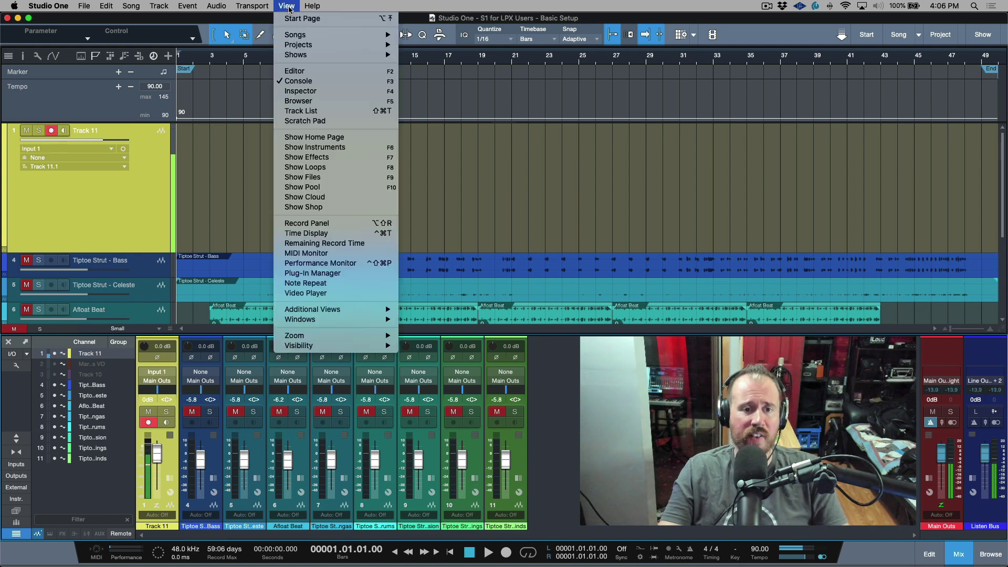
pyautogui.click(323, 226)
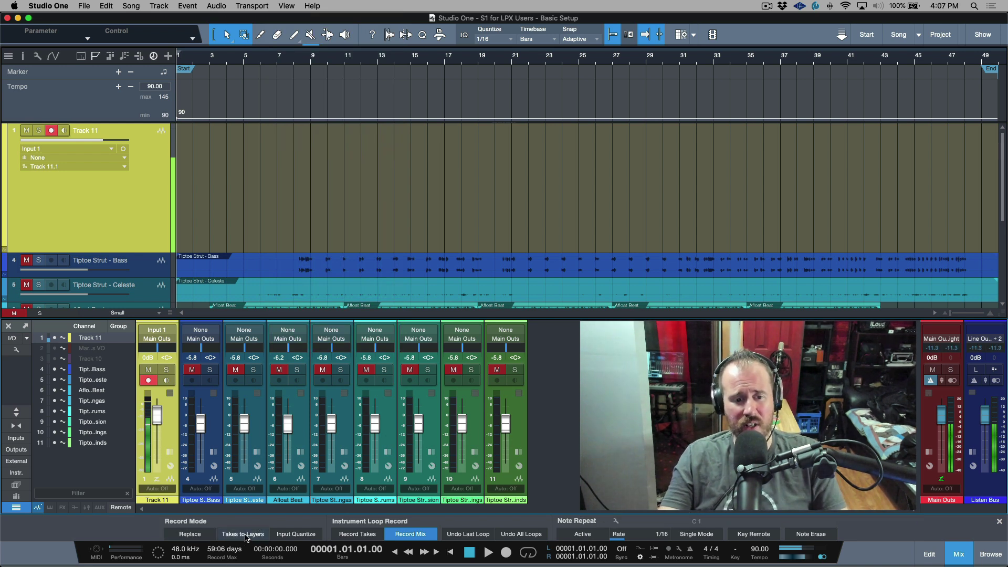
pyautogui.click(245, 535)
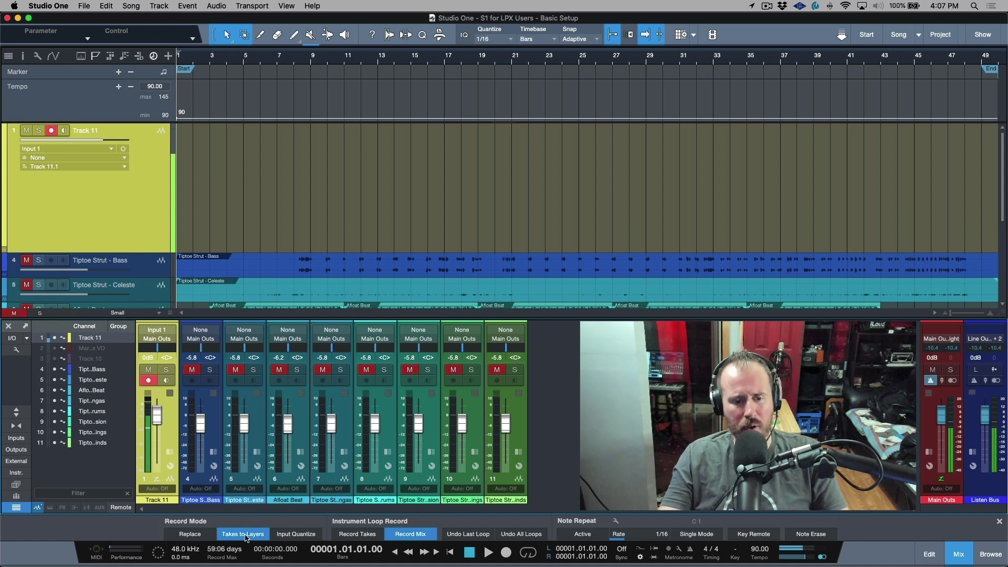
pyautogui.click(245, 535)
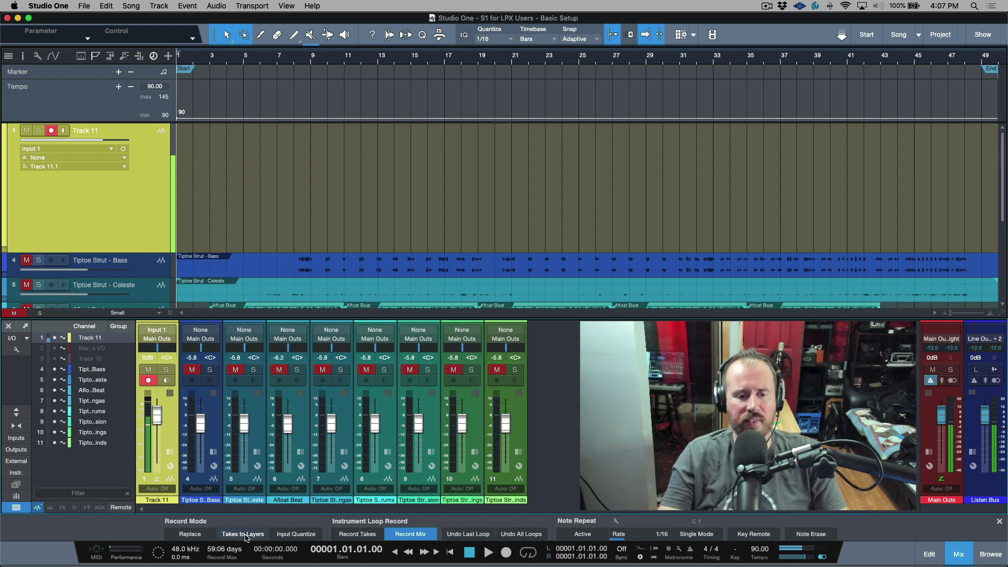
# Close the Record Panel and open Metronome Setup from the transport wrench icon.
pyautogui.click(641, 558)
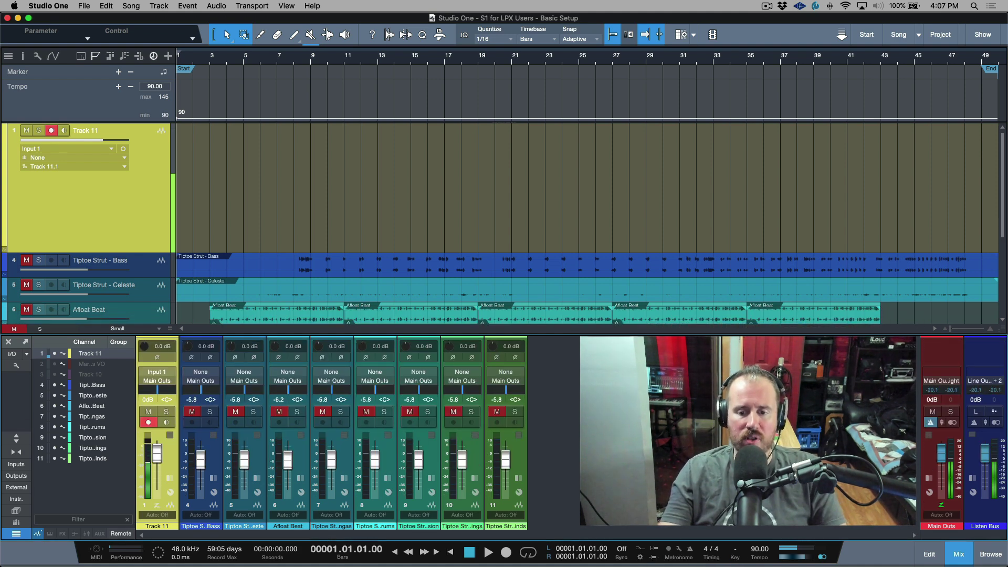
pyautogui.click(679, 549)
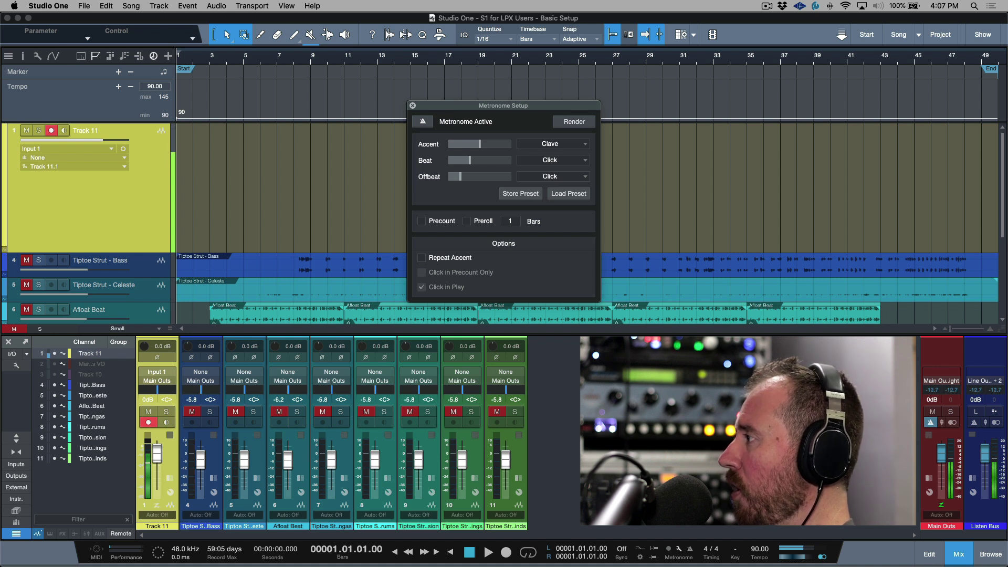
# Close Metronome Setup, reopen it once, and close it again.
pyautogui.click(412, 106)
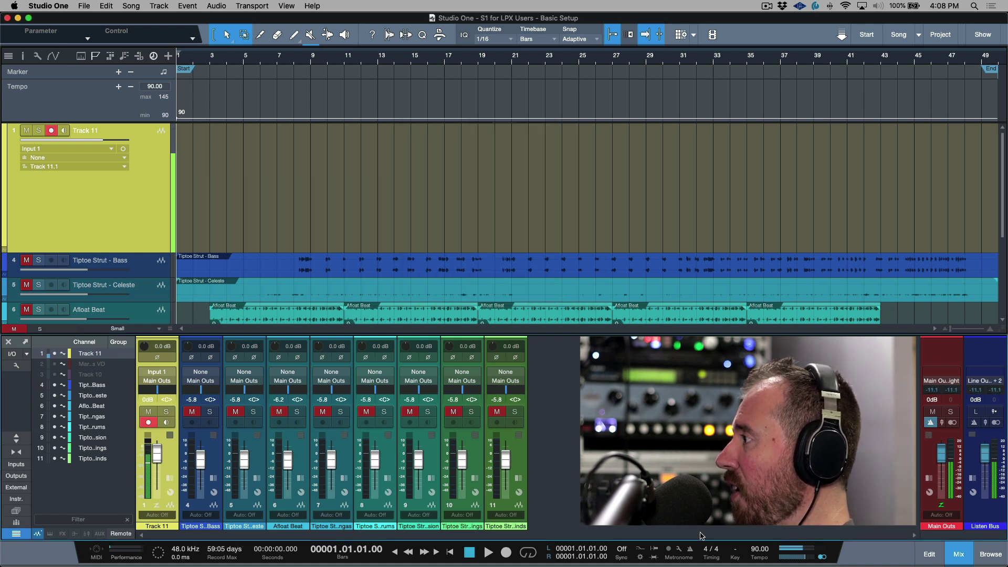
pyautogui.click(678, 551)
pyautogui.click(412, 106)
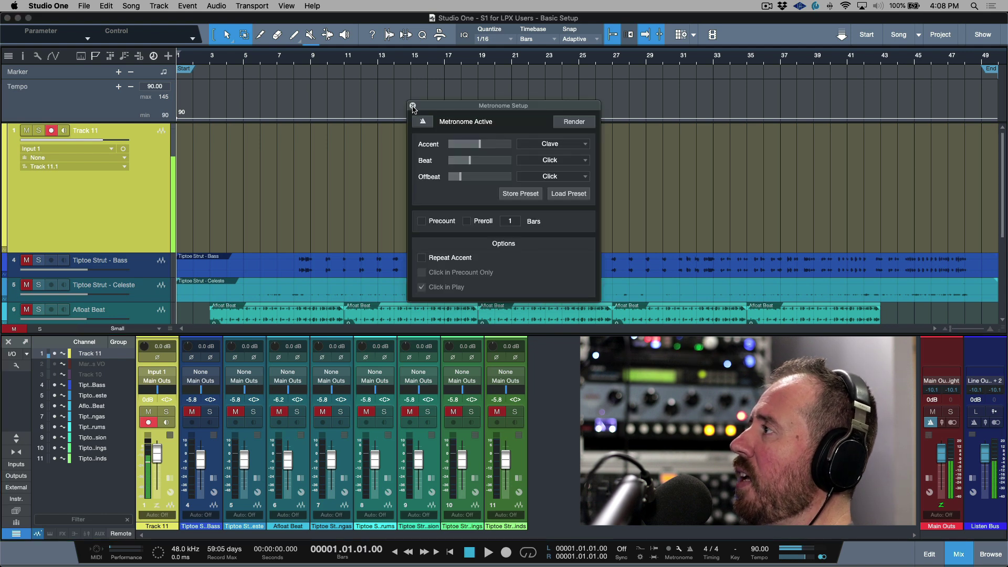
pyautogui.click(413, 106)
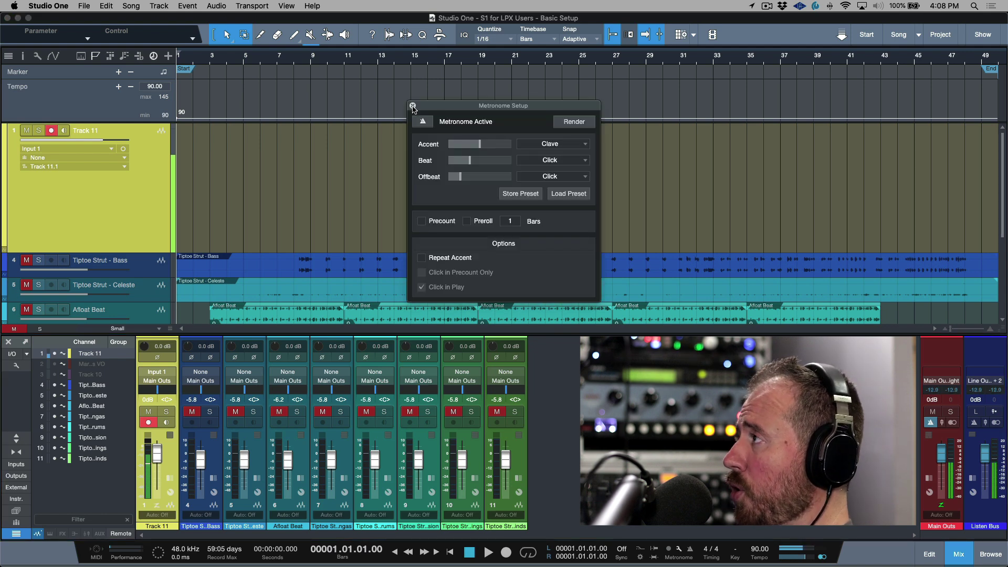
pyautogui.click(413, 106)
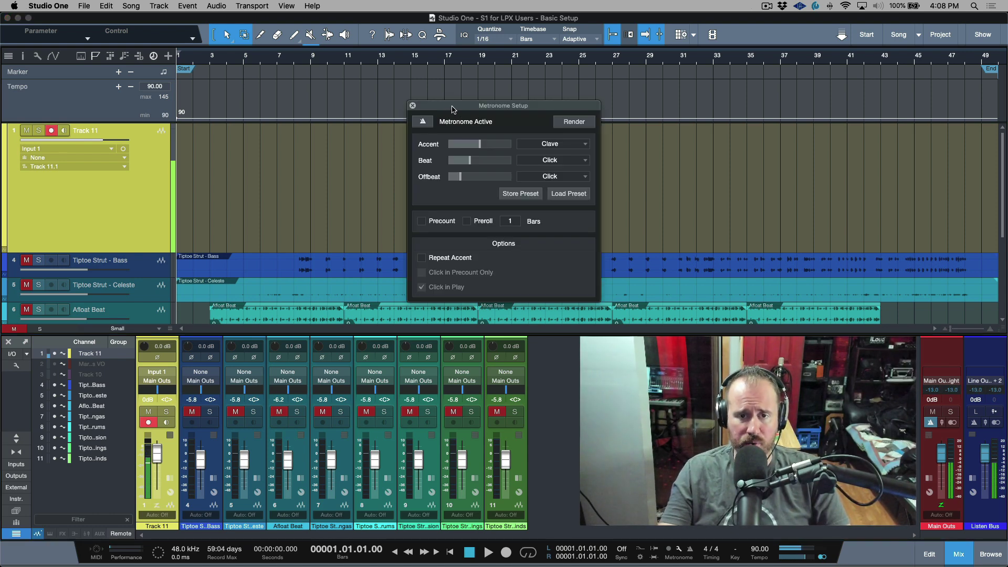
pyautogui.click(413, 106)
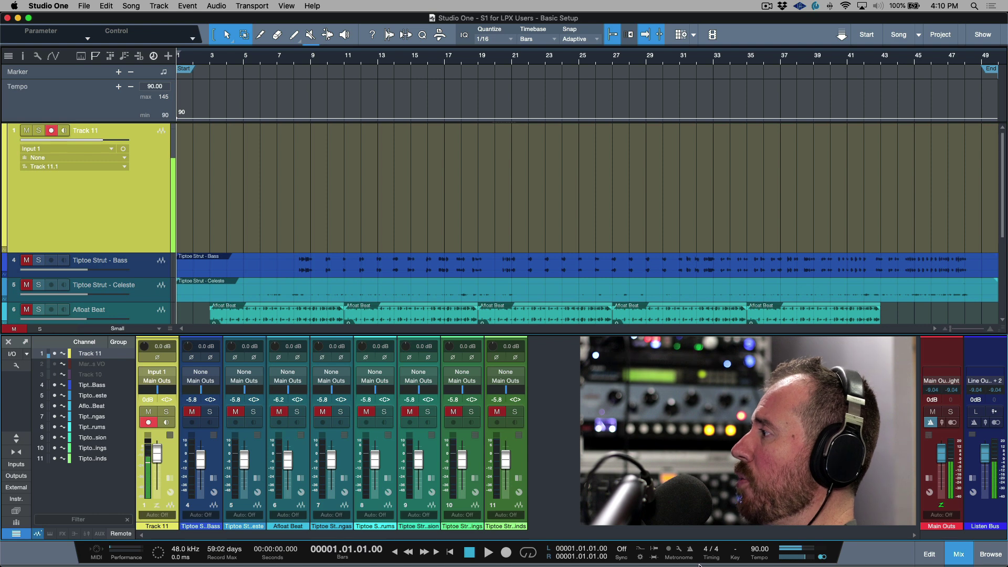
# Reopen Metronome Setup, turn the metronome on, and enable the click on the main outputs.
pyautogui.click(679, 549)
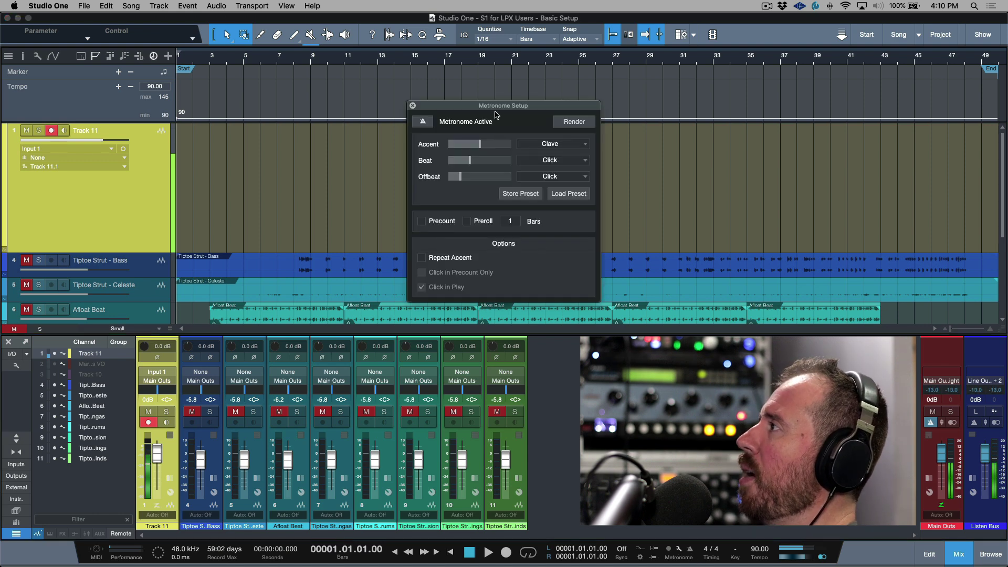
pyautogui.moveTo(503, 110); pyautogui.dragTo(485, 109)
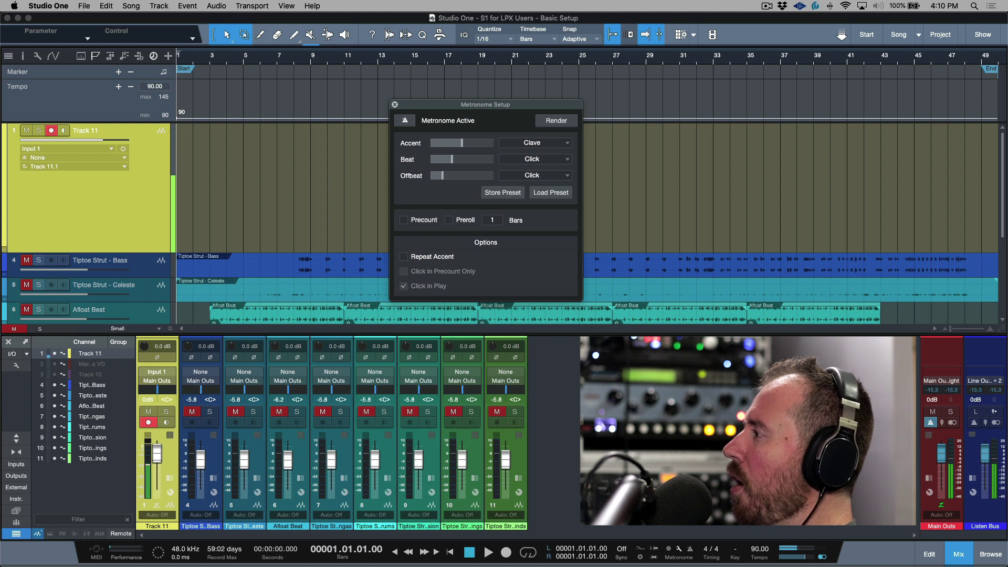
pyautogui.click(690, 549)
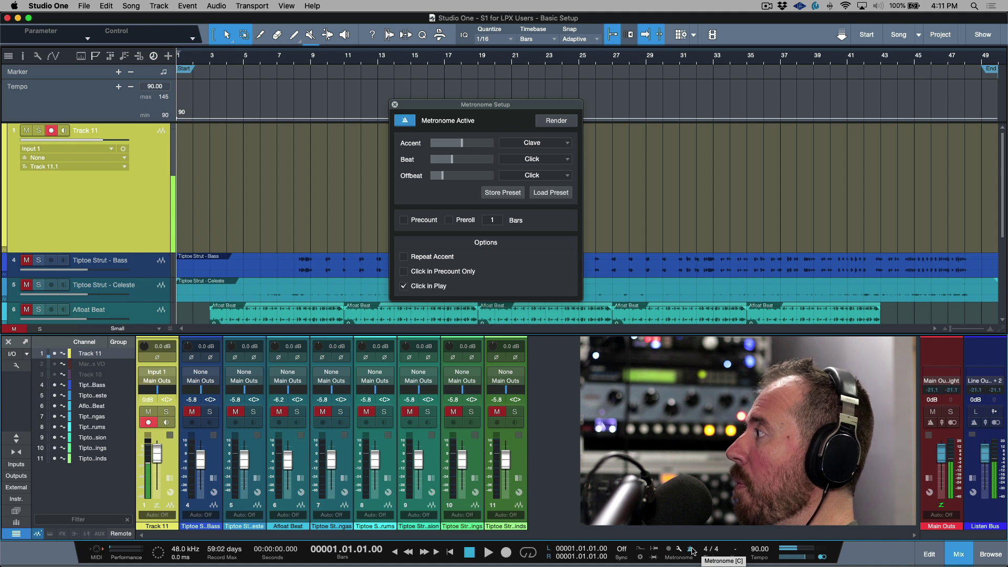
pyautogui.click(930, 423)
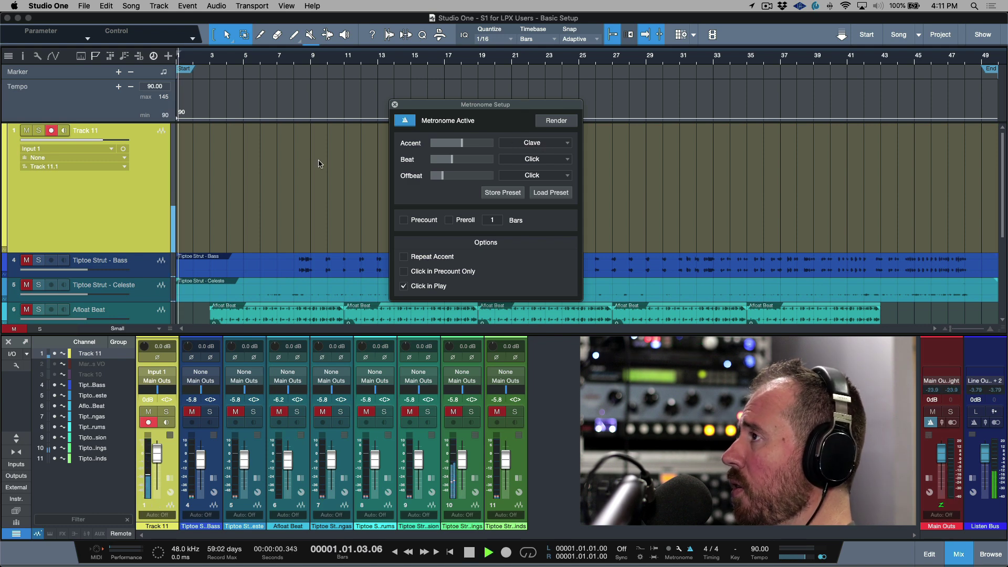
# Disarm Track 11 and lower the click volume to about -8 dB during a test playback.
pyautogui.click(149, 422)
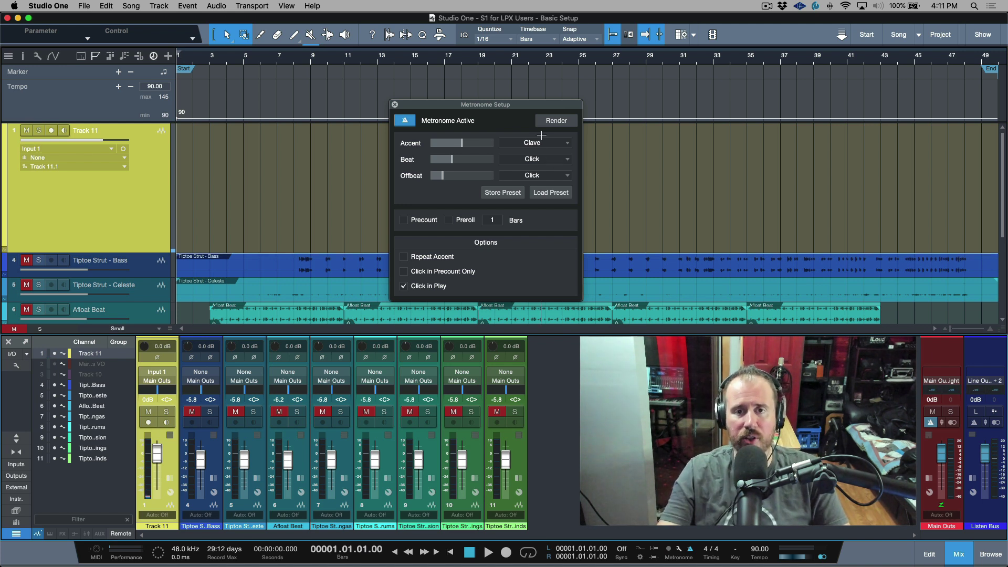
pyautogui.press('space')
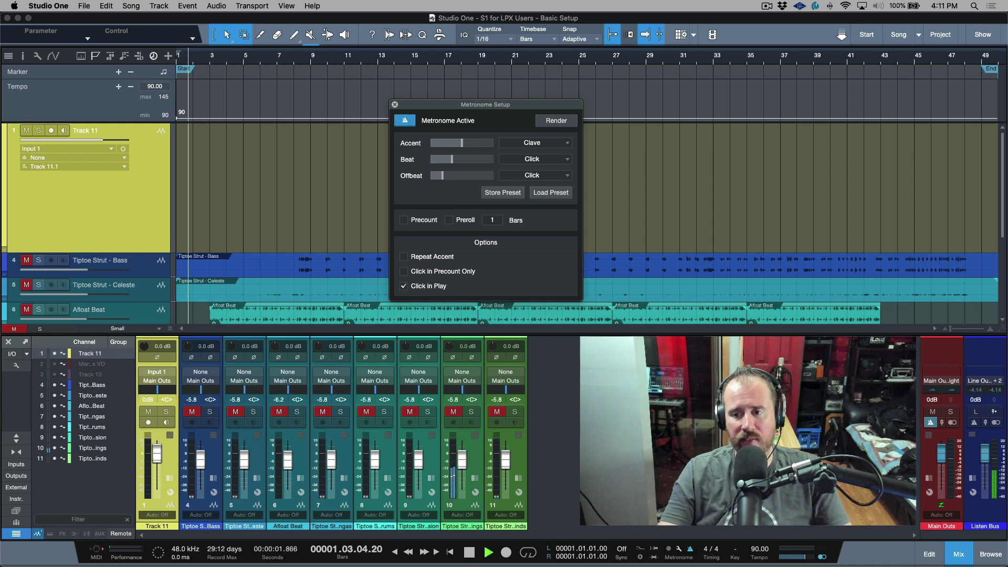
pyautogui.click(932, 424)
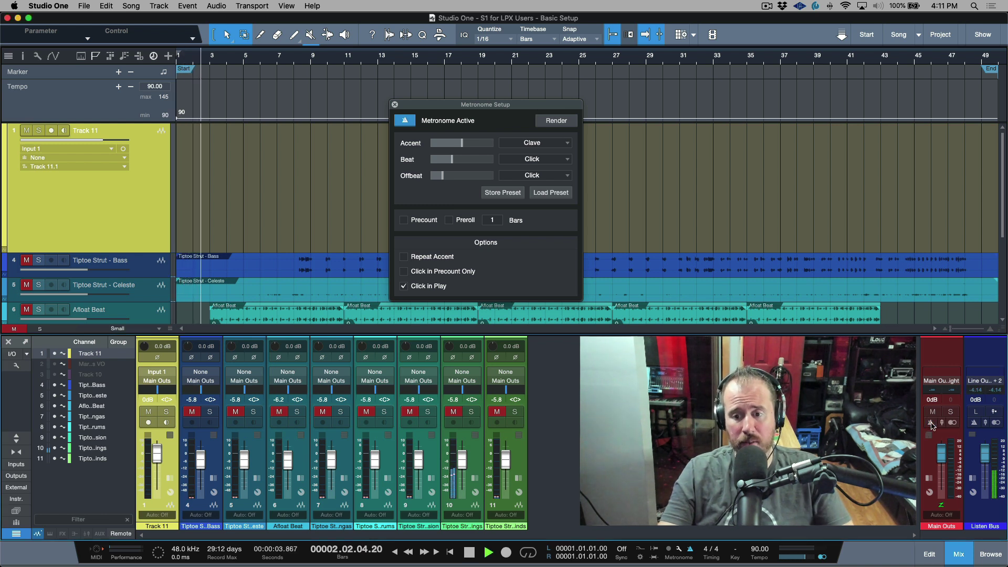
pyautogui.click(932, 424)
pyautogui.moveTo(942, 455); pyautogui.dragTo(950, 517)
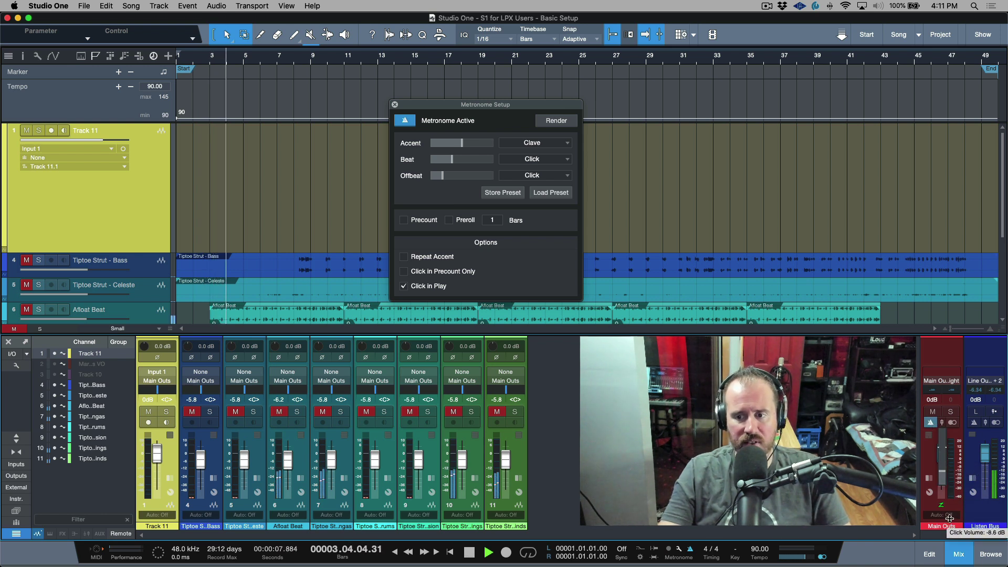
pyautogui.press('space')
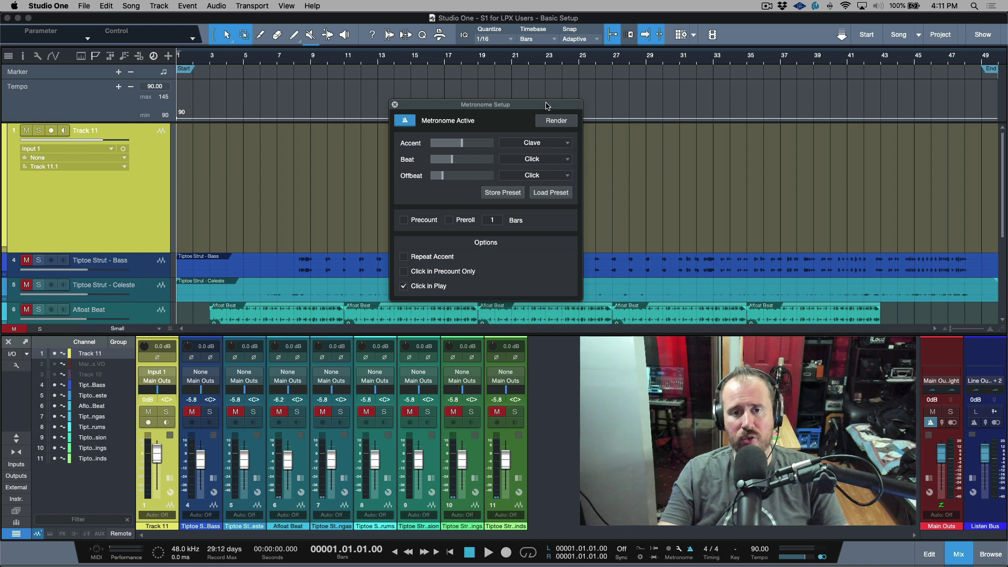
pyautogui.moveTo(546, 106); pyautogui.dragTo(551, 107)
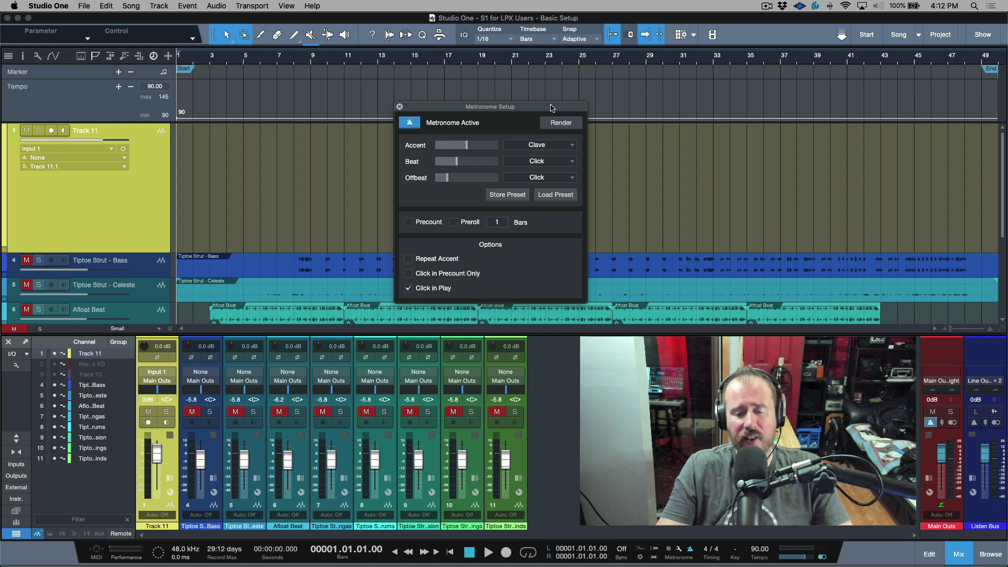
# Set accent to Logical 1 and beat to Logical 2, mute the offbeat, and audition the click.
pyautogui.click(549, 146)
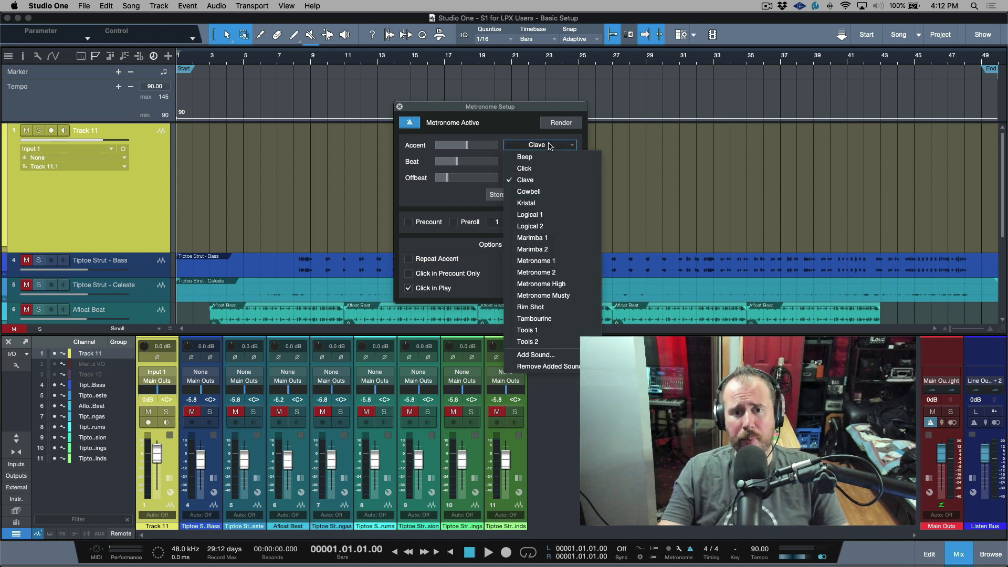
pyautogui.click(547, 215)
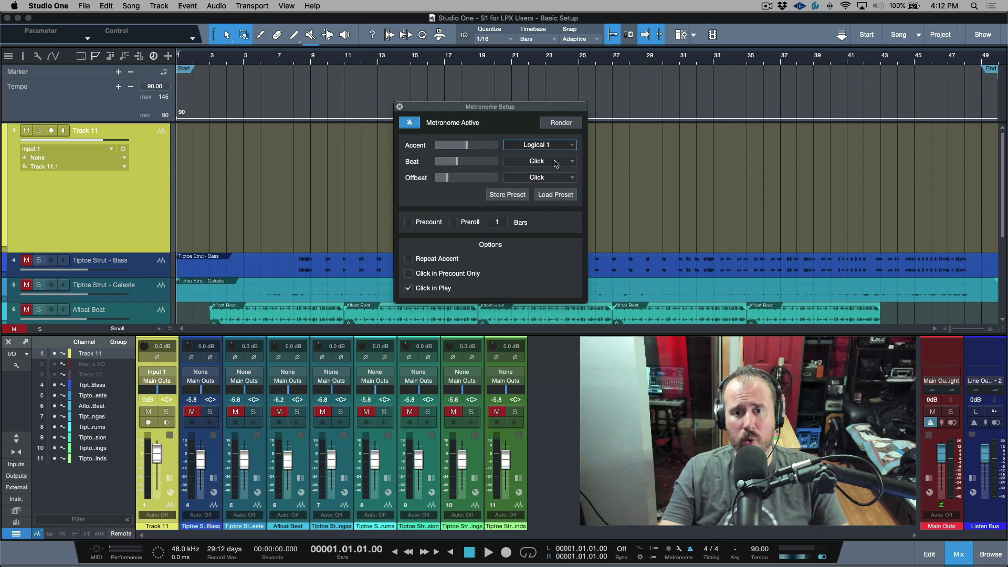
pyautogui.click(556, 163)
pyautogui.click(556, 245)
pyautogui.moveTo(442, 179); pyautogui.dragTo(385, 186)
pyautogui.press('space')
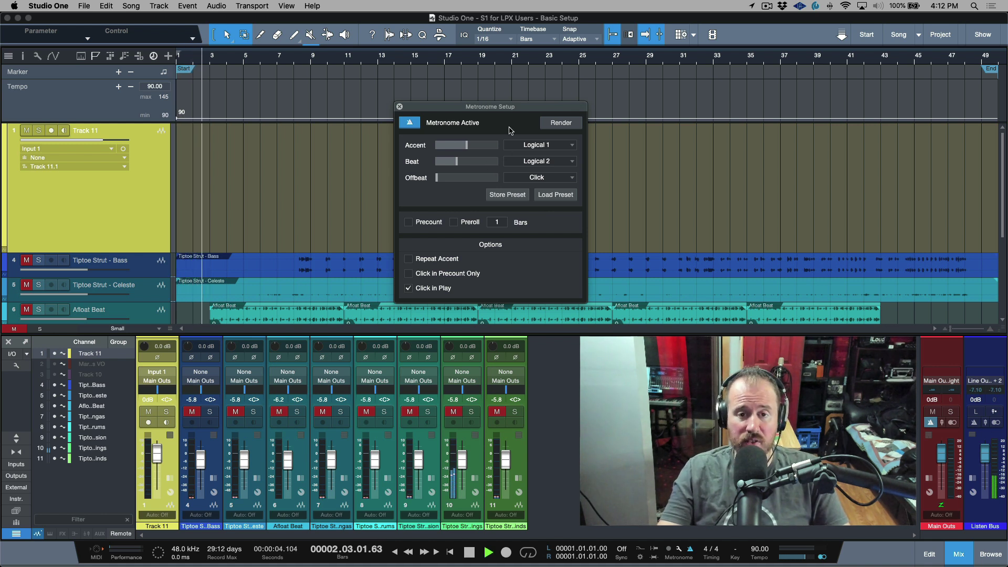
pyautogui.press('space')
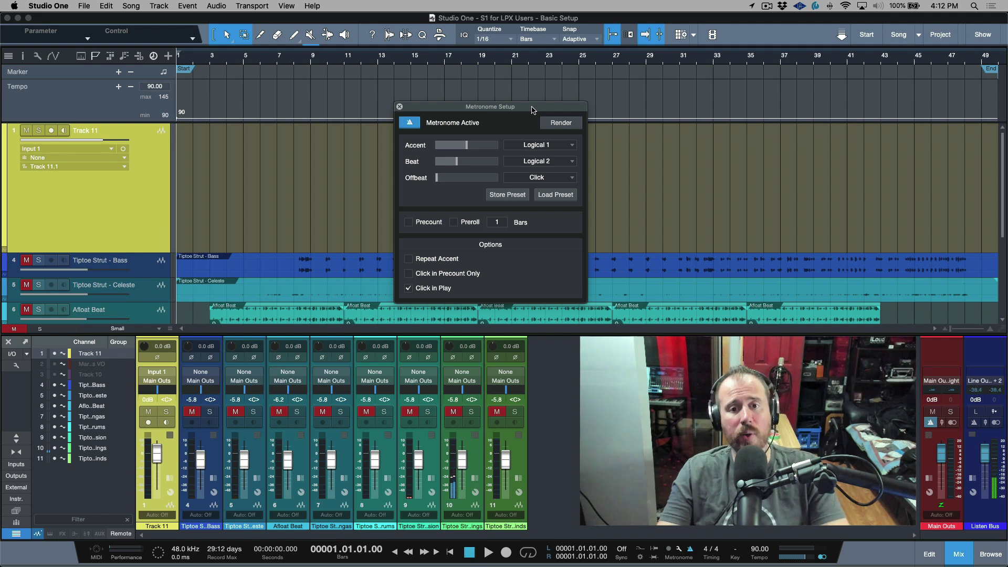
# Save the current click sounds as a metronome preset named 'LPX Click'.
pyautogui.click(514, 195)
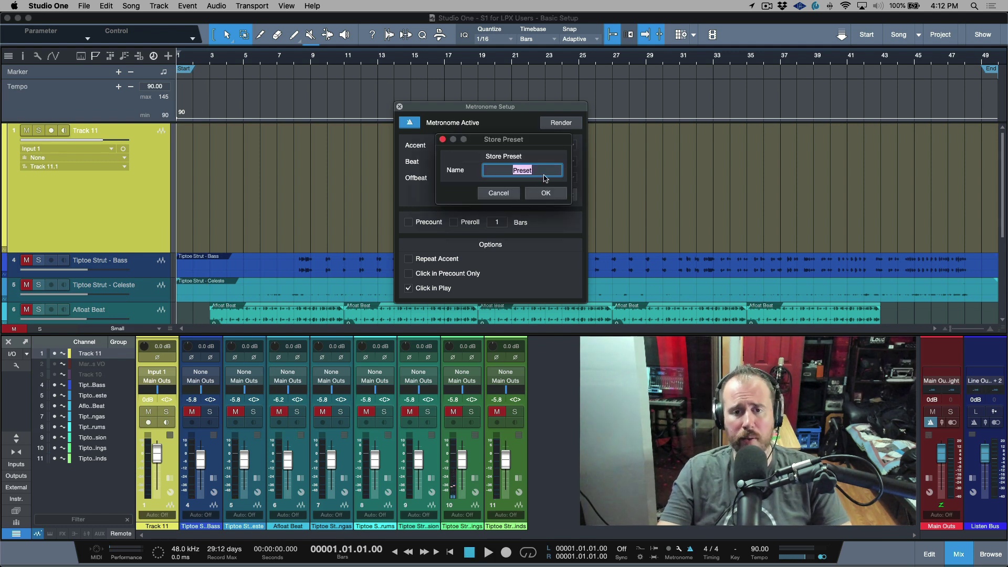
pyautogui.click(499, 194)
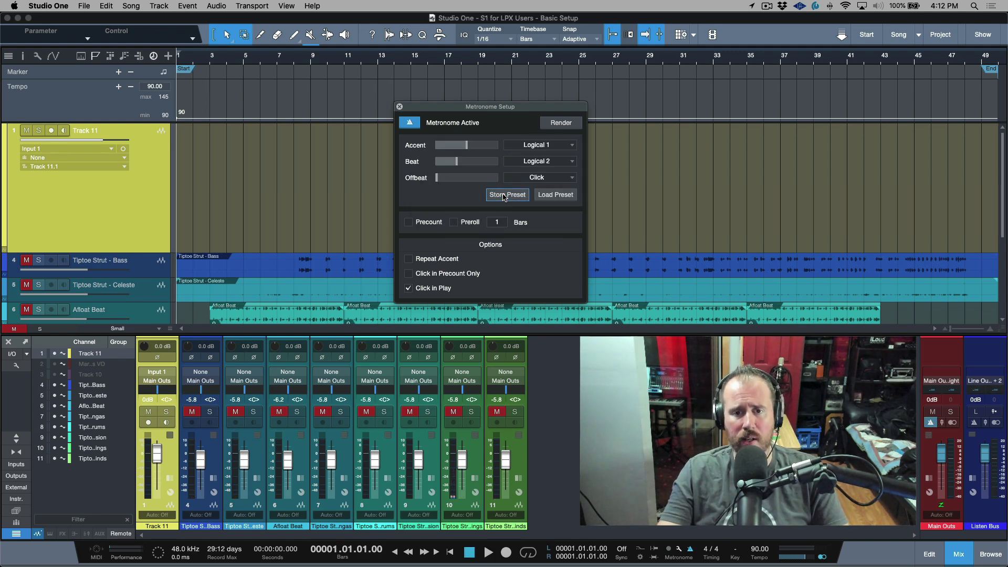
pyautogui.click(552, 197)
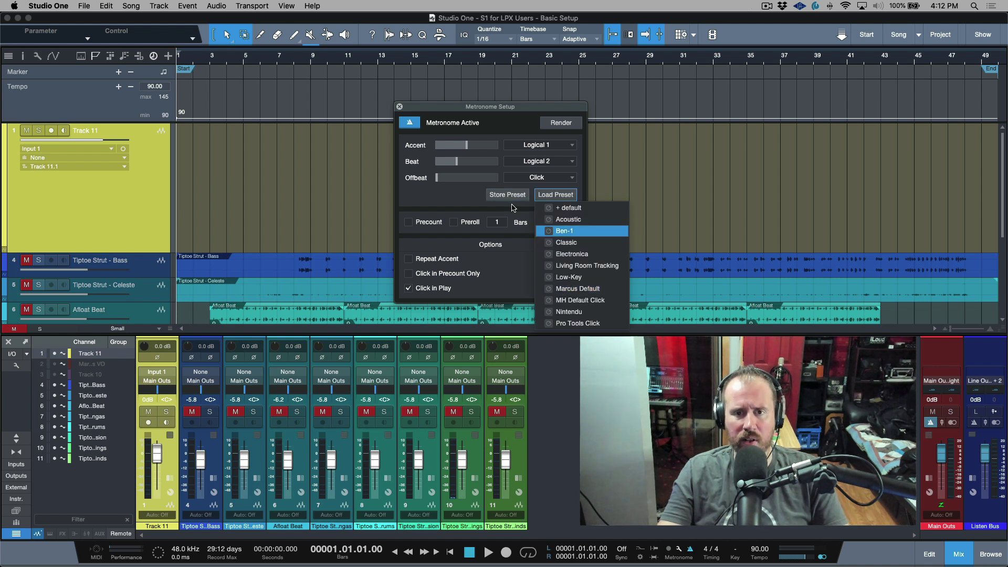
pyautogui.click(475, 199)
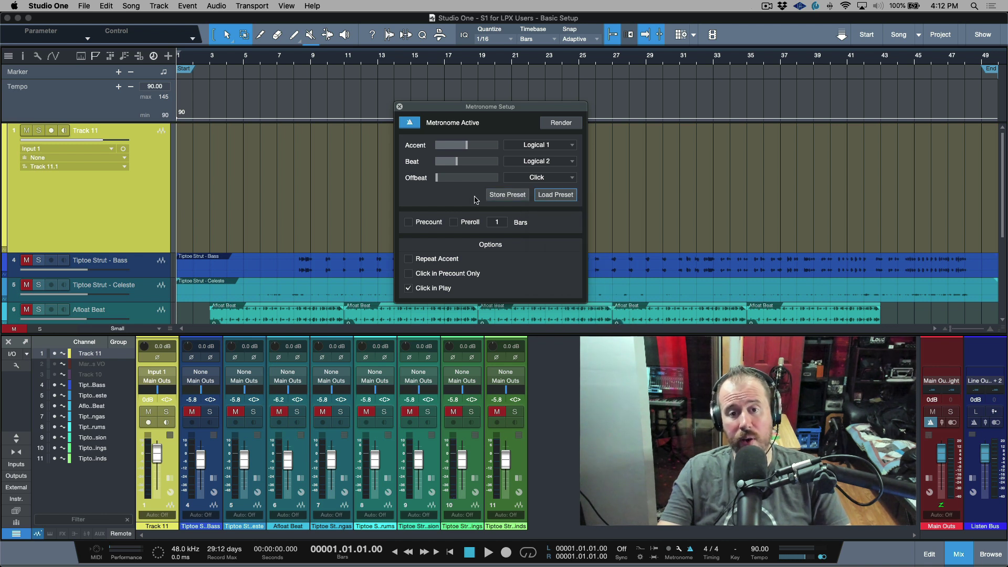
pyautogui.click(507, 195)
pyautogui.write('LPX Click')
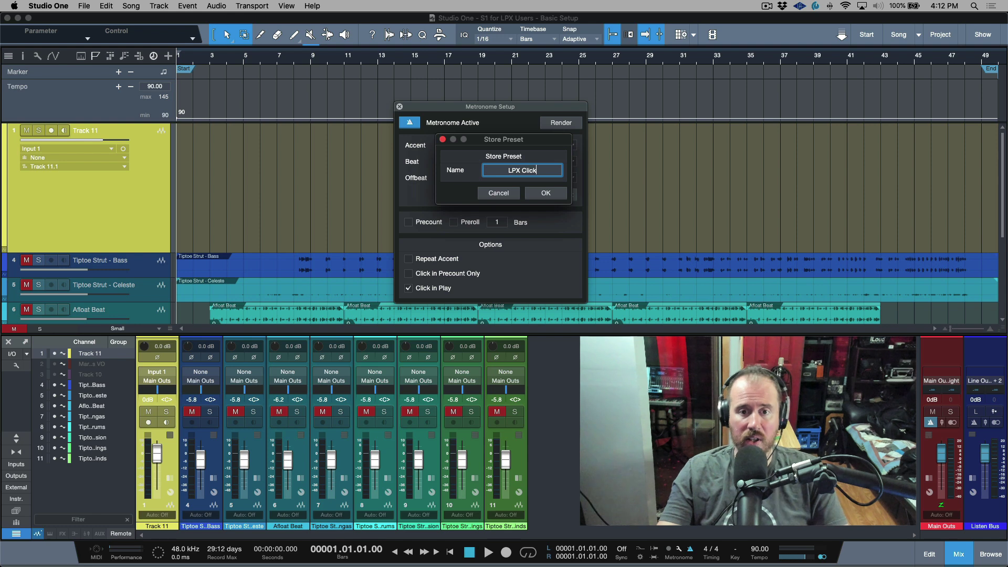
pyautogui.click(547, 193)
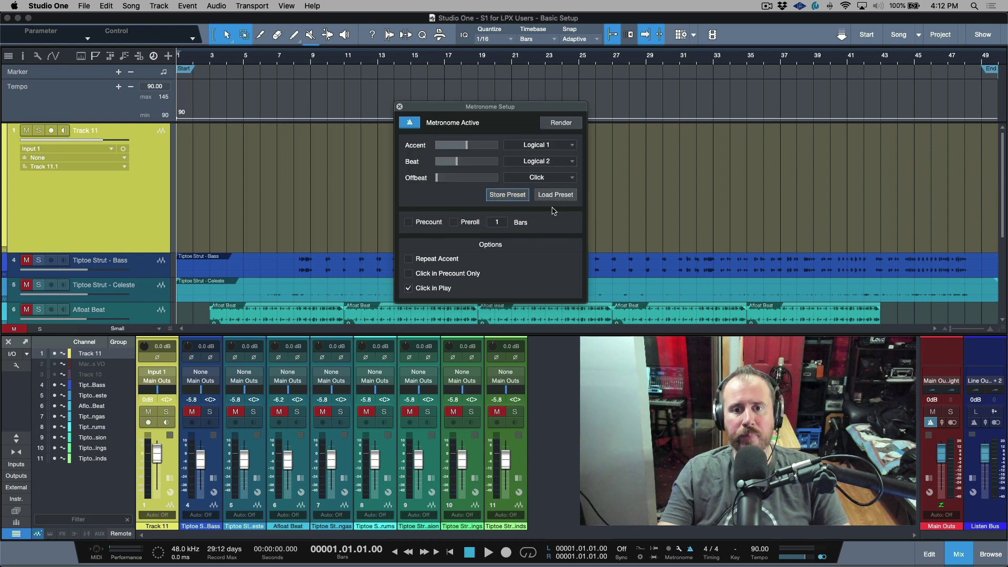
# Audition the Pro Tools Click preset with click volume raised to -0.2 dB, then reload LPX Click.
pyautogui.click(554, 196)
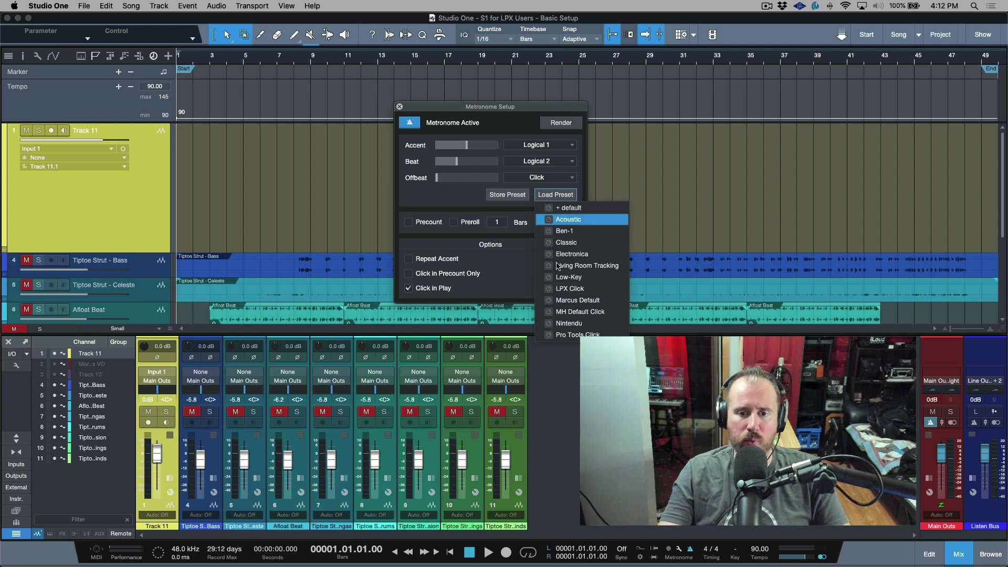
pyautogui.click(576, 333)
pyautogui.press('space')
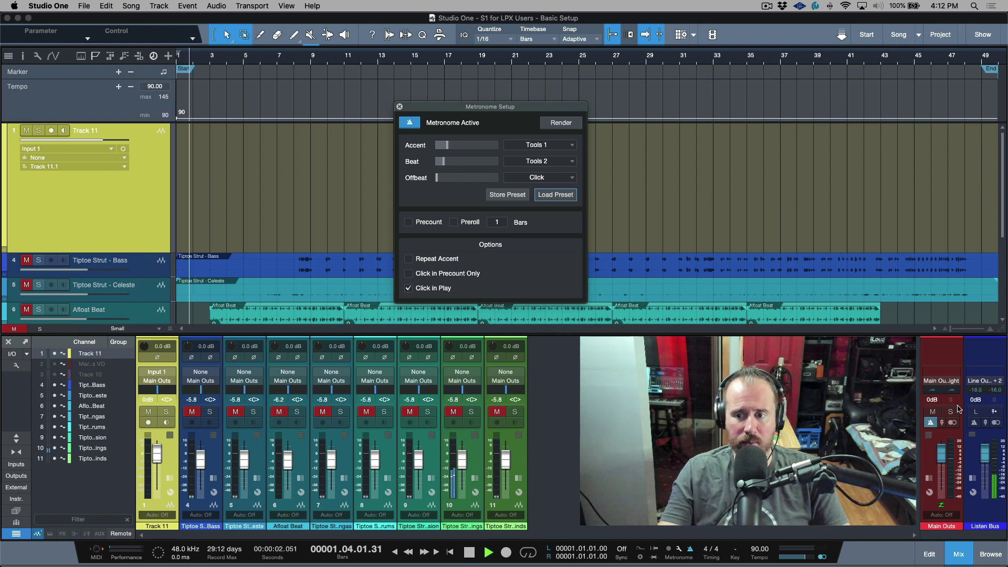
pyautogui.moveTo(945, 442); pyautogui.dragTo(950, 412)
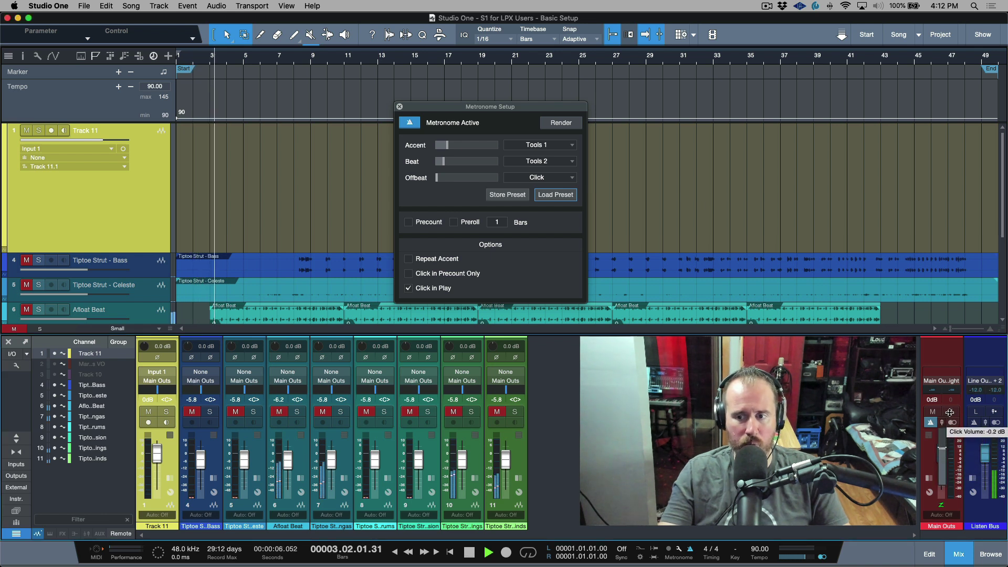
pyautogui.press('space')
pyautogui.click(546, 195)
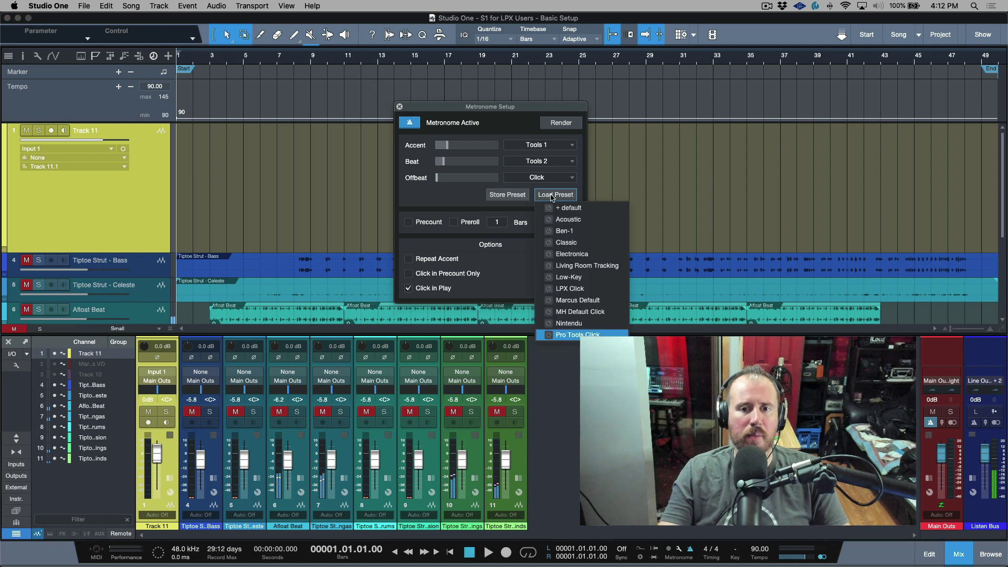
pyautogui.click(576, 289)
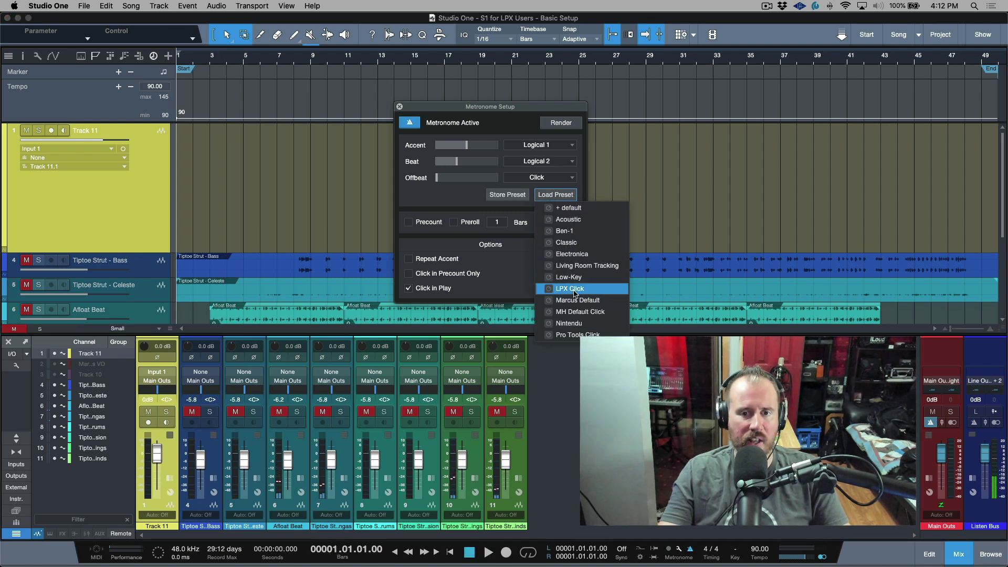
pyautogui.click(503, 121)
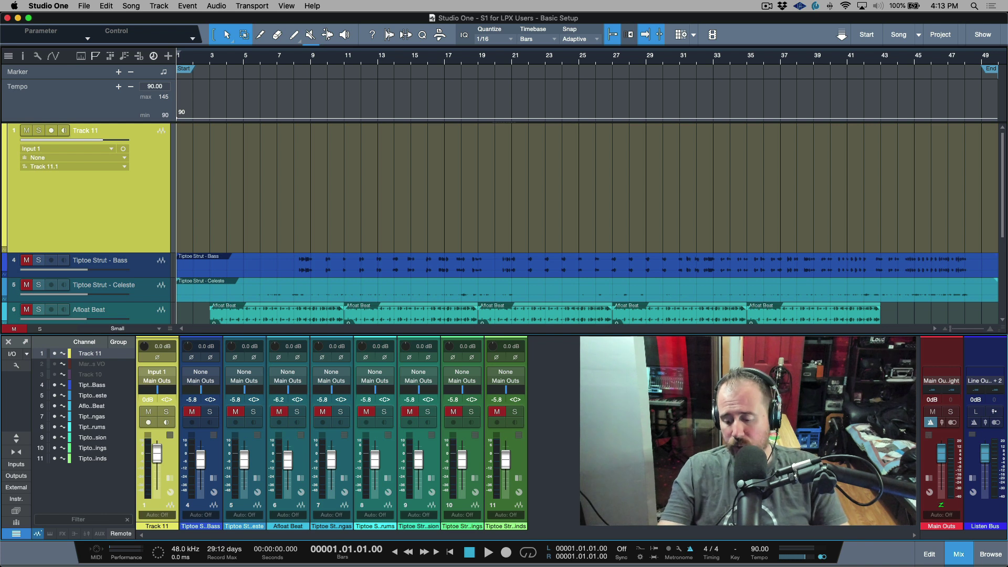
# Place the playhead at bar 9, arm and monitor Track 11, and open Metronome Setup.
pyautogui.press('KP_Add')
pyautogui.press('KP_Add')
pyautogui.press('KP_Add')
pyautogui.press('KP_Add')
pyautogui.press('KP_Add')
pyautogui.press('KP_Add')
pyautogui.press('KP_Add')
pyautogui.press('KP_Add')
pyautogui.press('KP_Add')
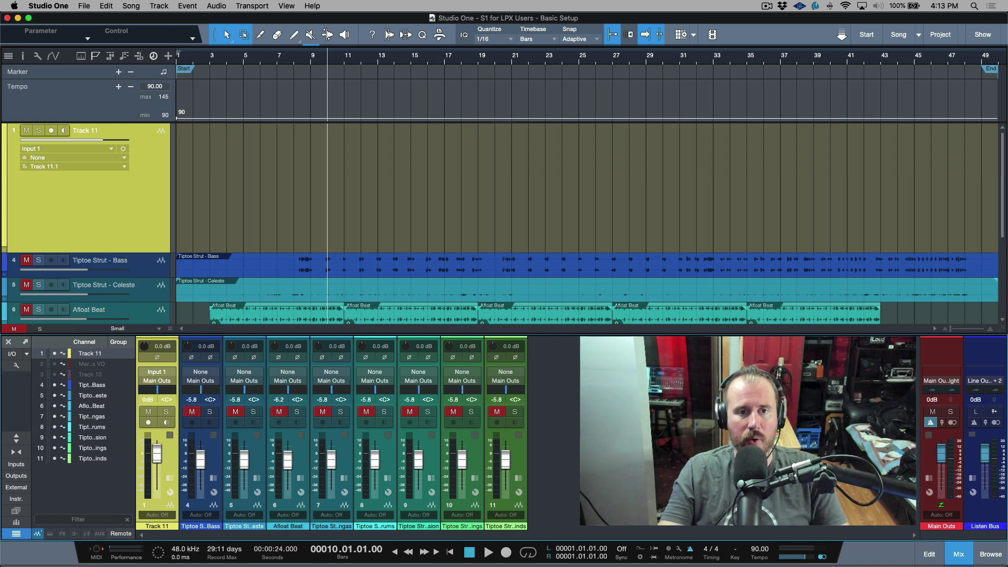
pyautogui.press('KP_Subtract')
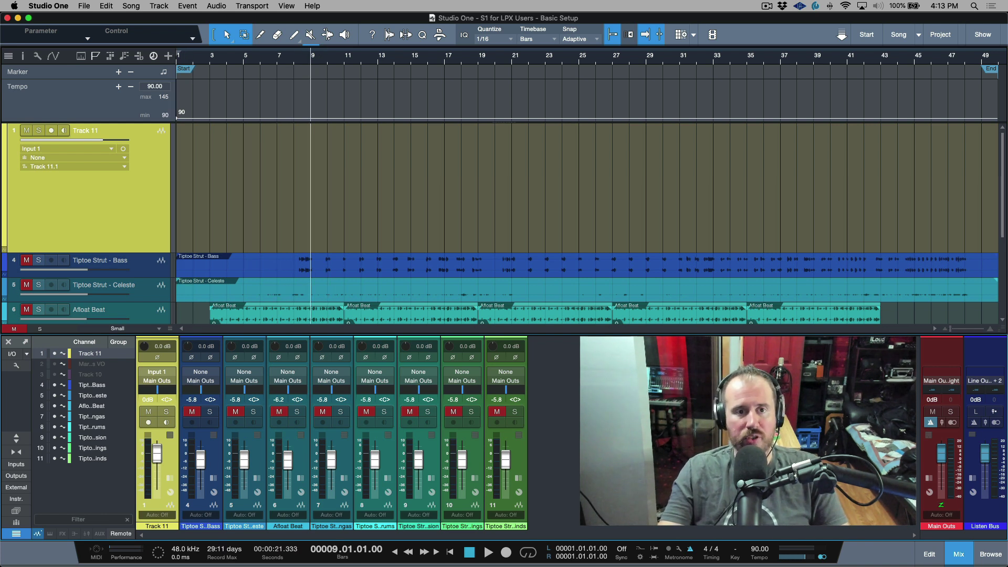
pyautogui.click(149, 423)
pyautogui.click(166, 423)
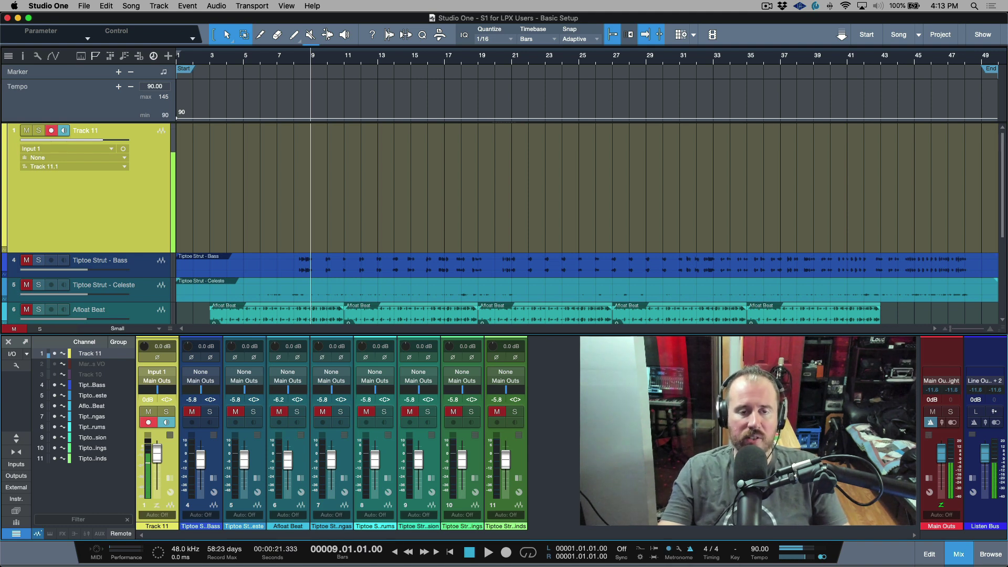
pyautogui.click(679, 548)
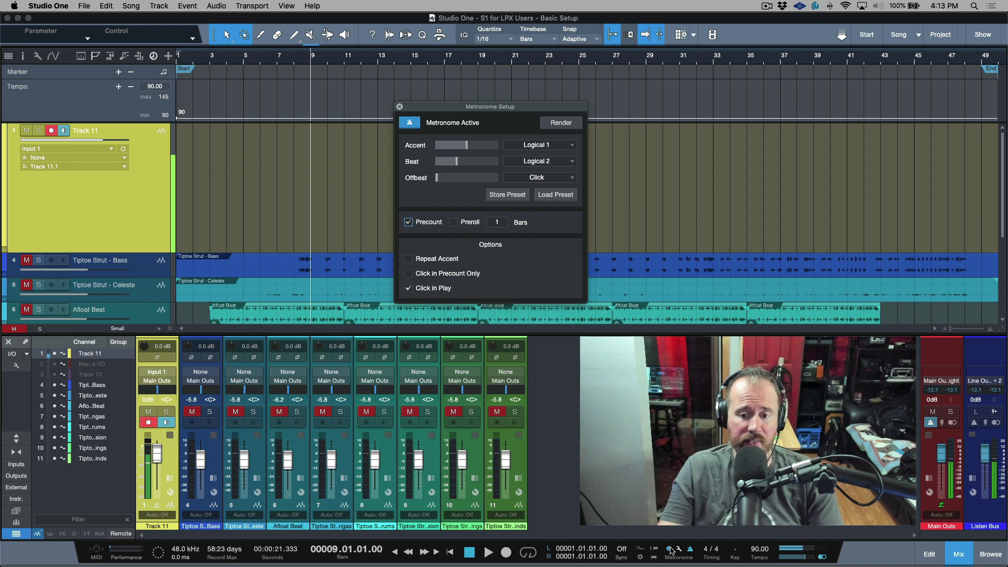
# Confirm a 1-bar precount and close Metronome Setup.
pyautogui.click(497, 223)
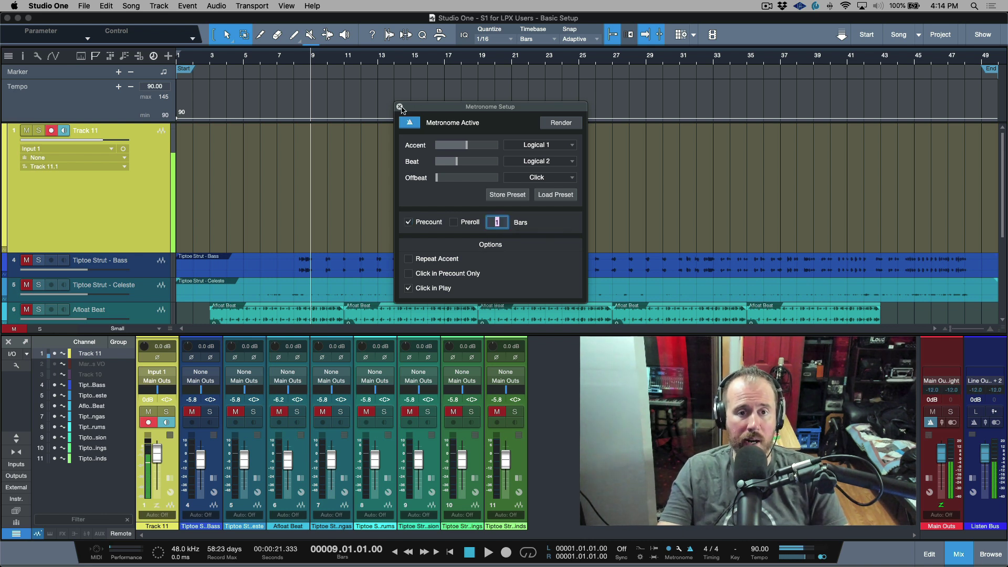
pyautogui.click(400, 107)
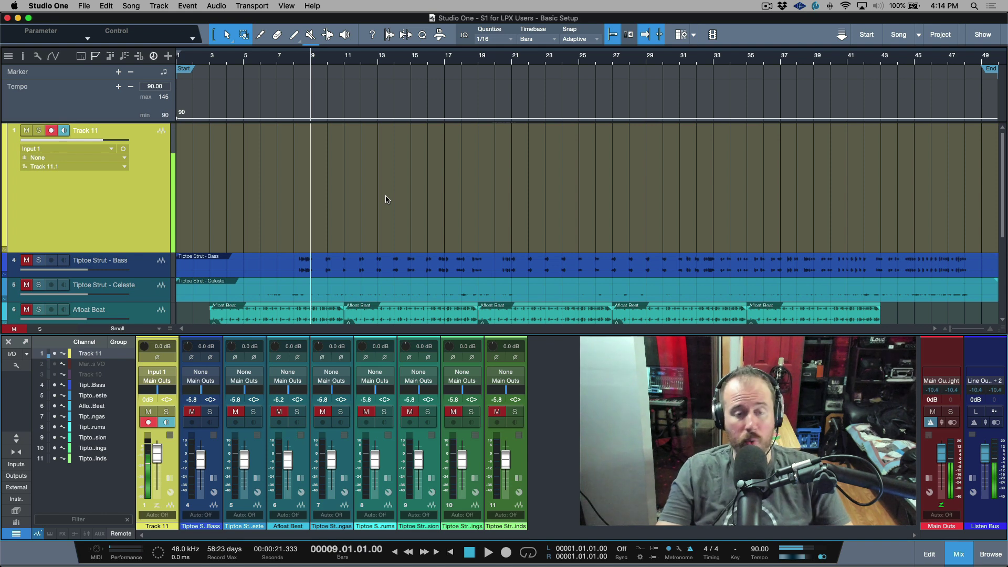
# Unmute all tracks, record a Track 11 take from bar 9, then jump to bar 13 and reopen Metronome Setup.
pyautogui.press('e')
pyautogui.press('e')
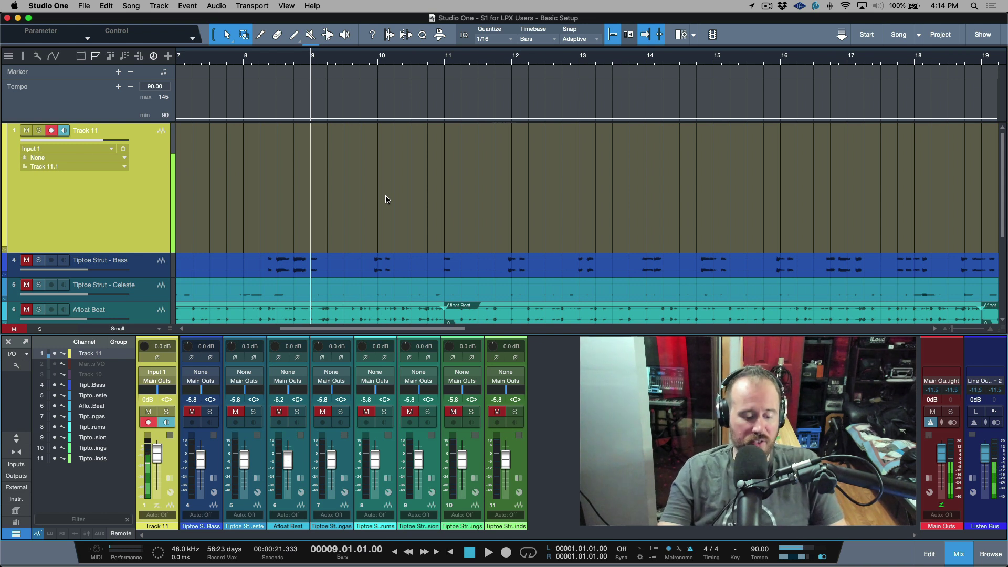
pyautogui.hotkey('shift', 'm')
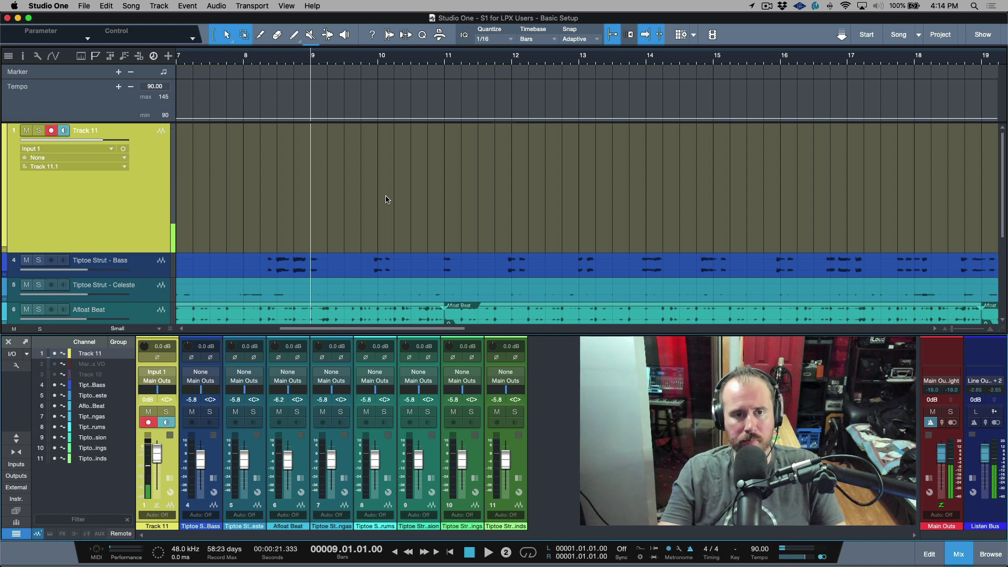
pyautogui.press('KP_Multiply')
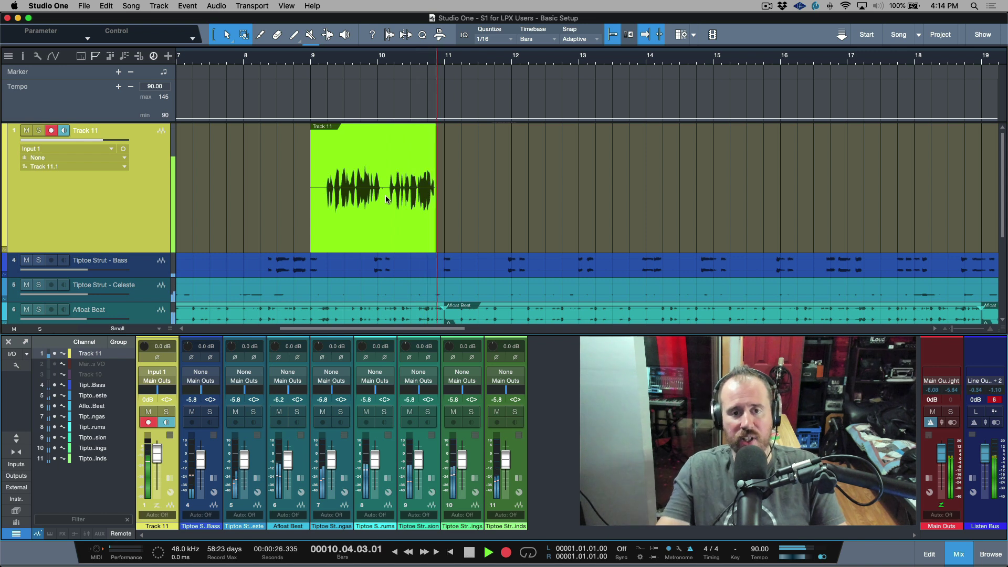
pyautogui.press('space')
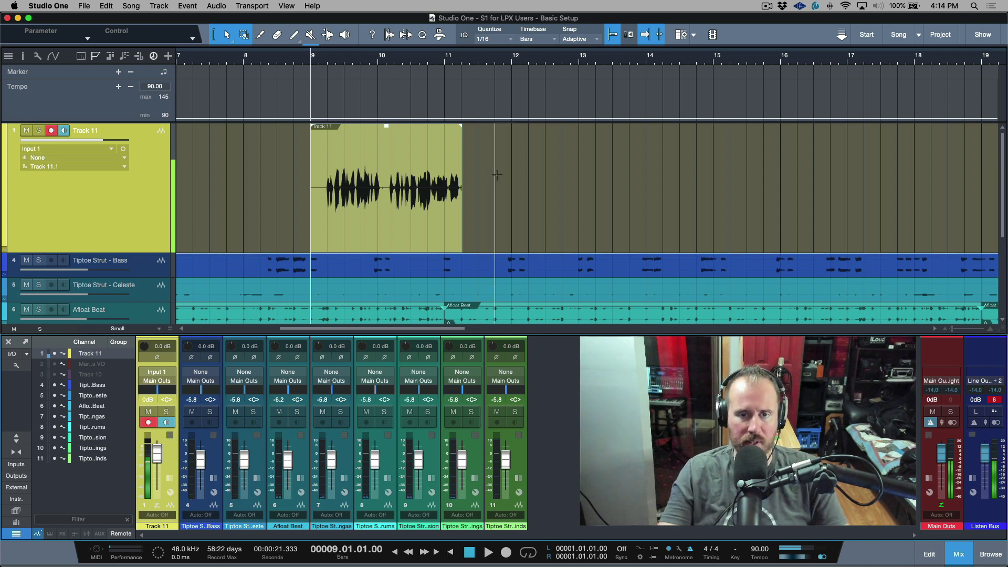
pyautogui.press('KP_Add')
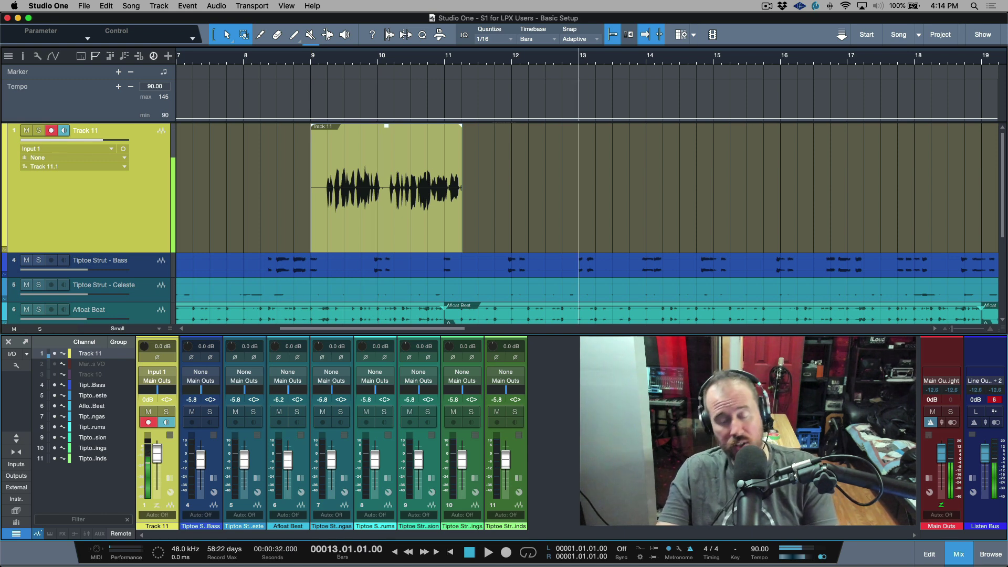
pyautogui.hotkey('shift', 'c')
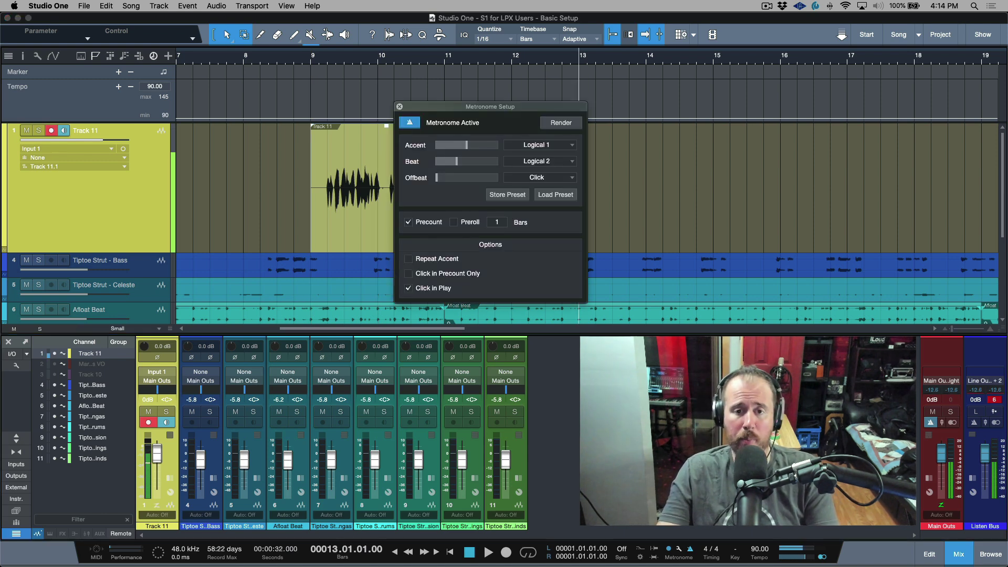
# Replace the precount with a 2-bar preroll in Metronome Setup and close it.
pyautogui.click(453, 222)
pyautogui.click(617, 112)
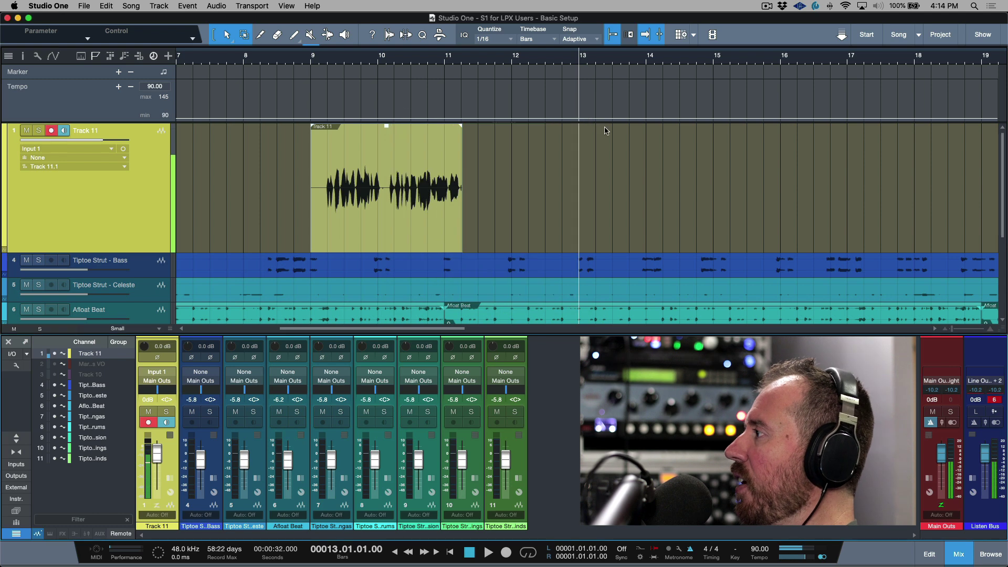
pyautogui.hotkey('shift', 'c')
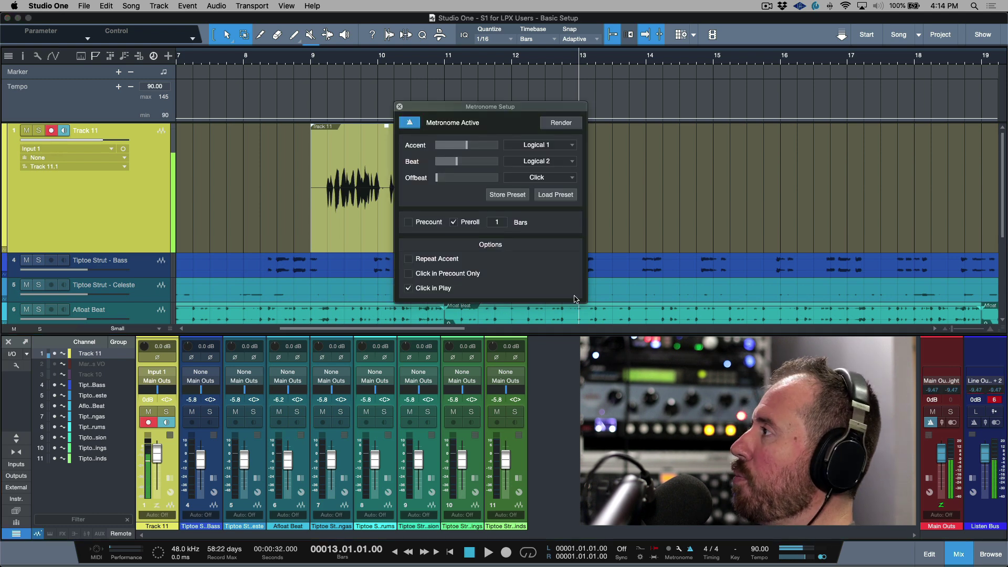
pyautogui.click(497, 222)
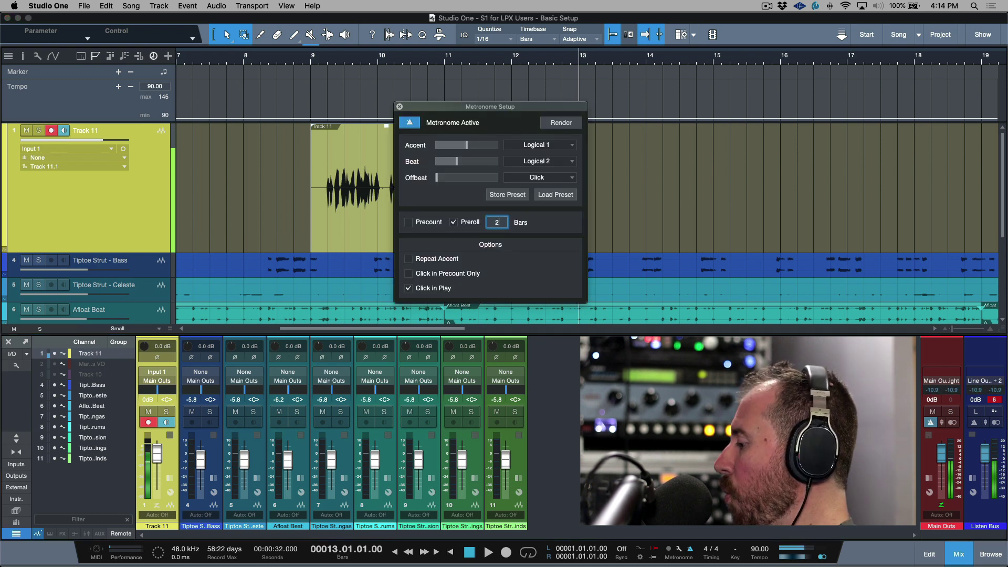
pyautogui.write('2')
pyautogui.press('Return')
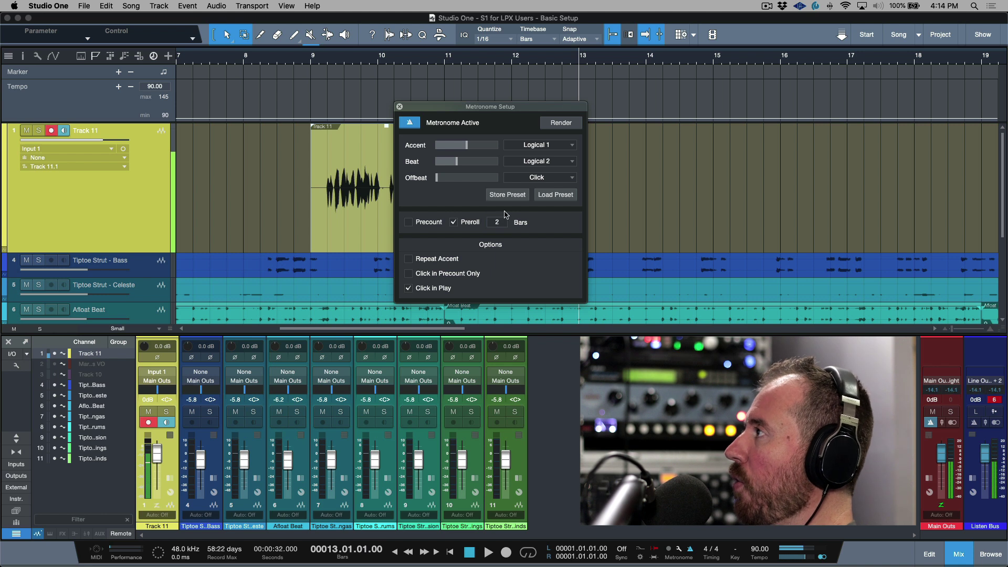
pyautogui.click(399, 107)
pyautogui.hscroll(3, 577, 156)
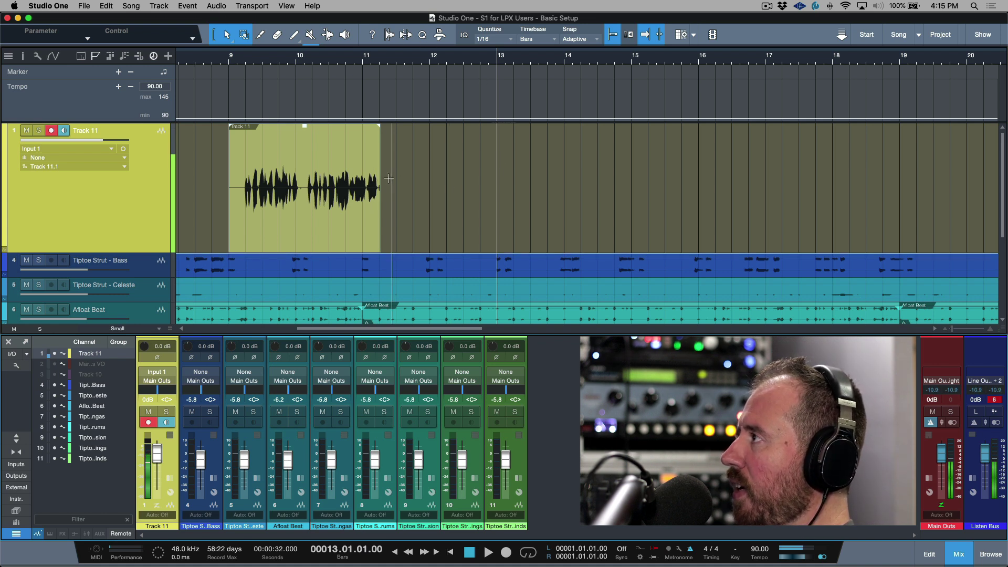
# Trim the first take's end, record a second Track 11 take from bar 13, then open Preferences.
pyautogui.moveTo(379, 181); pyautogui.dragTo(324, 189)
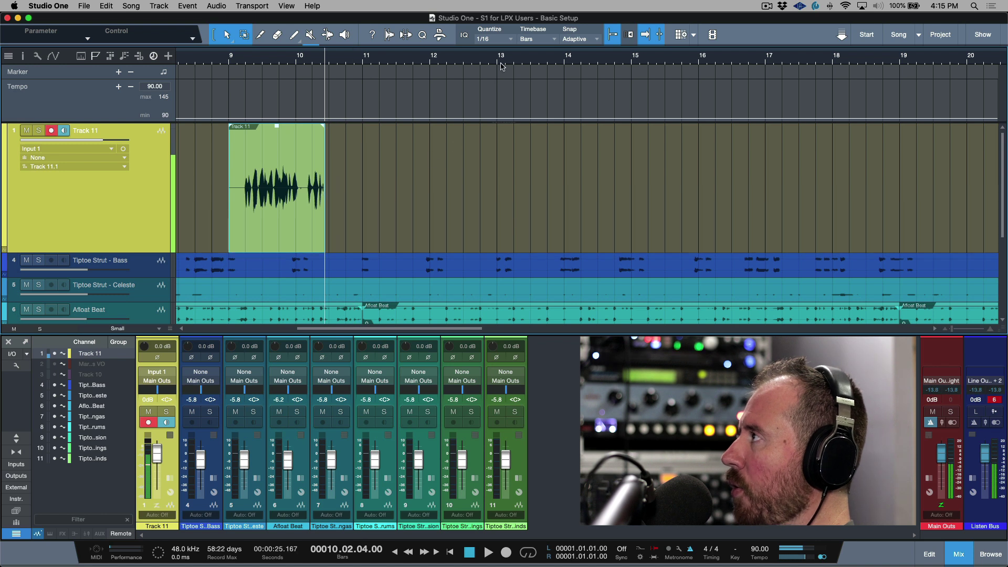
pyautogui.click(498, 57)
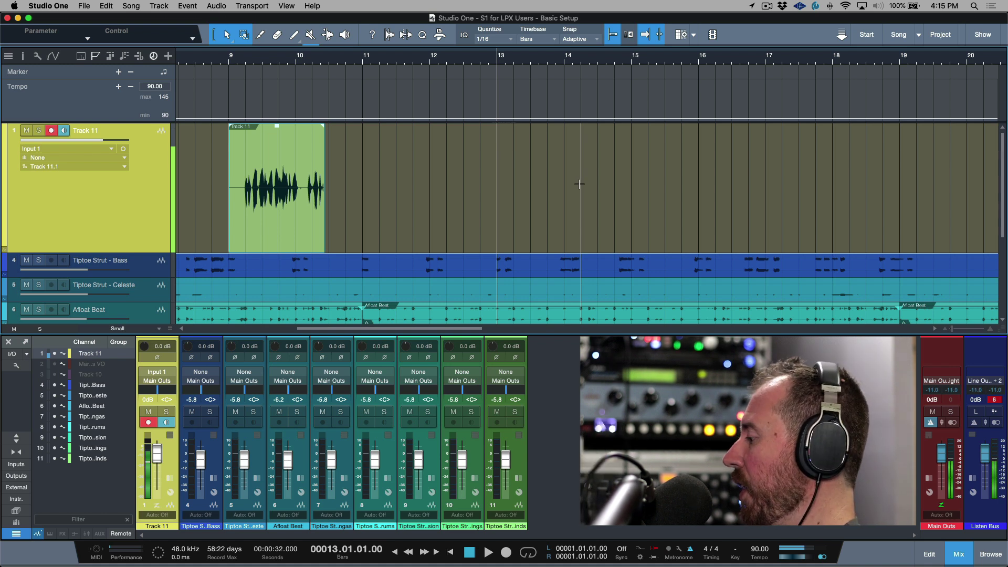
pyautogui.press('space')
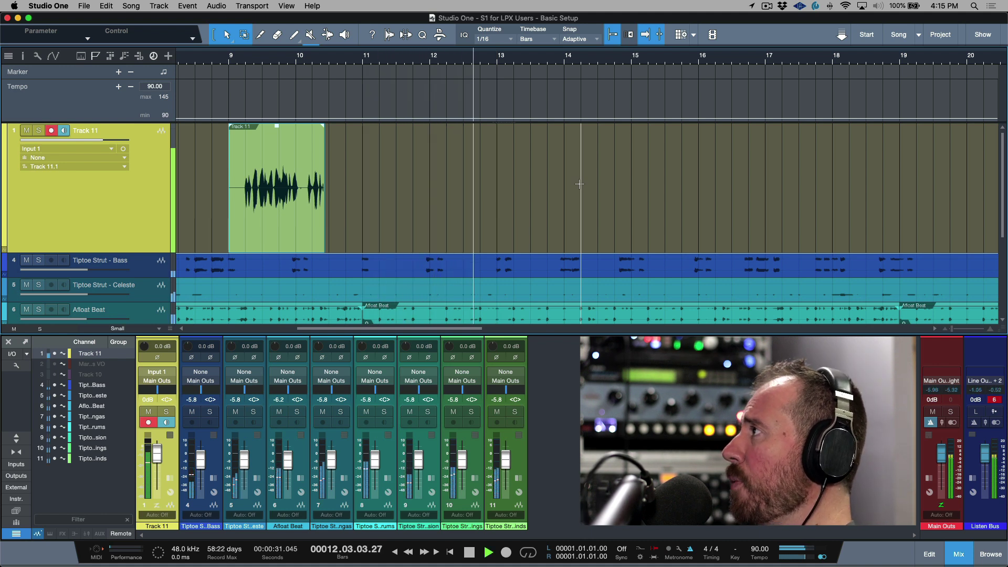
pyautogui.press('KP_Multiply')
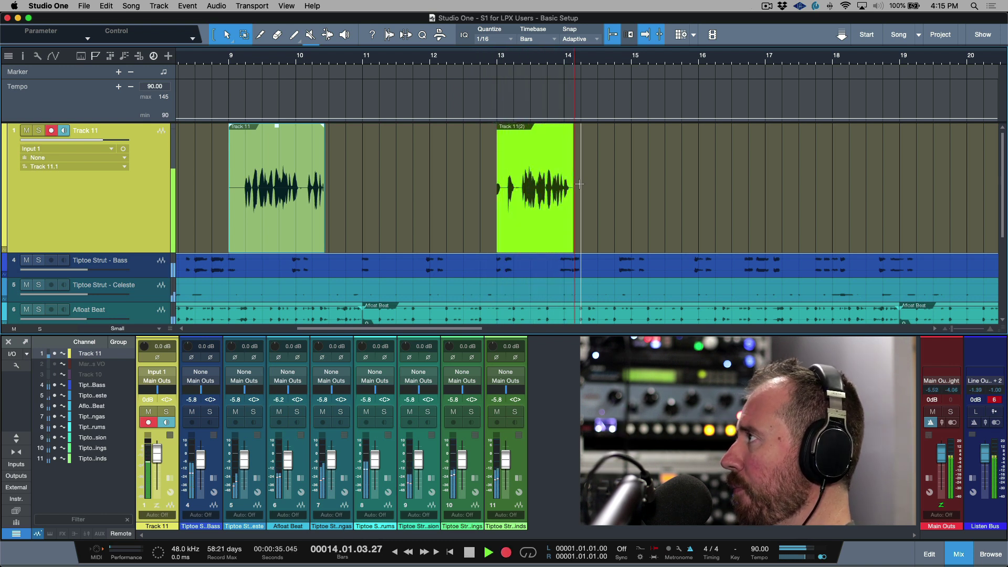
pyautogui.press('space')
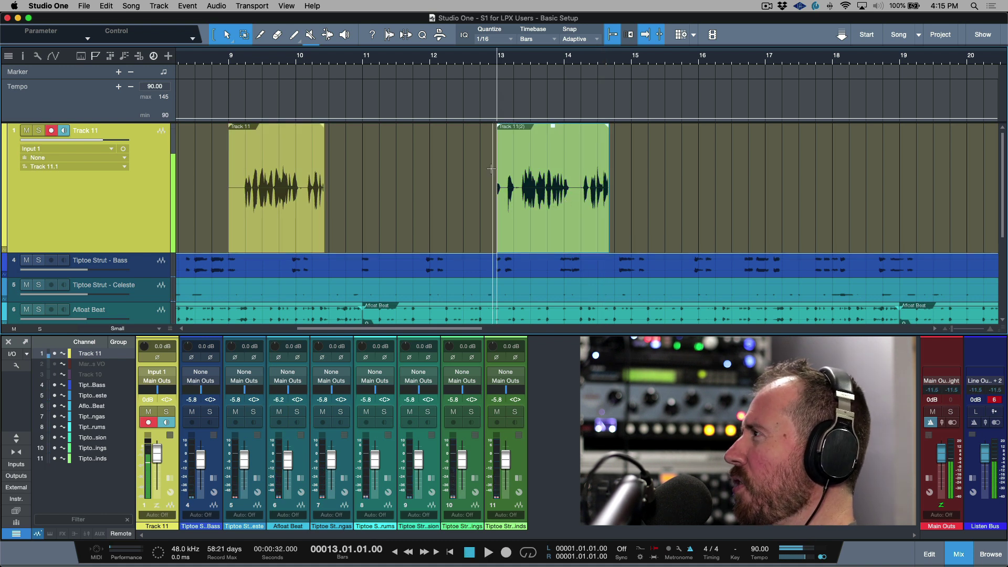
pyautogui.moveTo(498, 173); pyautogui.dragTo(499, 204)
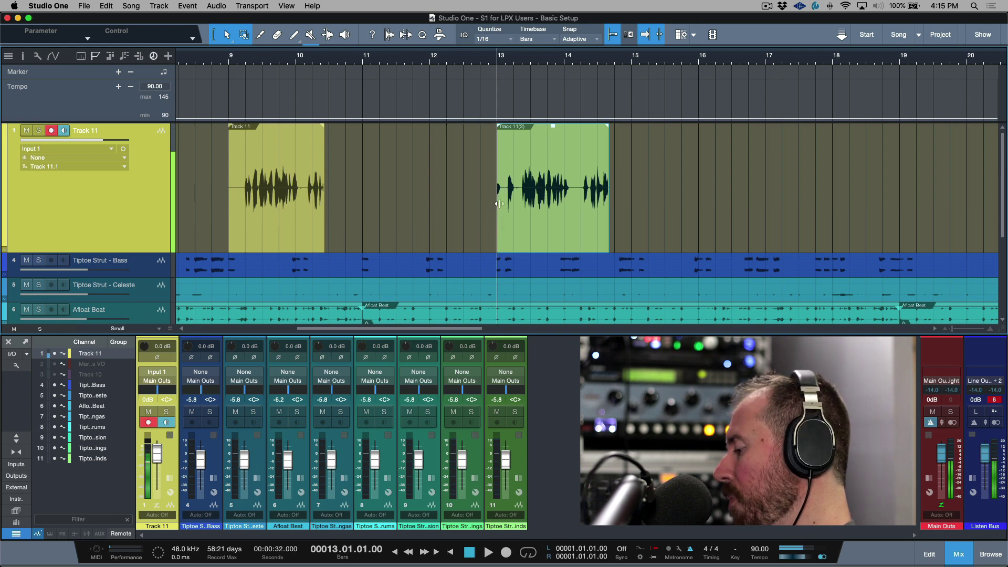
pyautogui.press('super+comma')
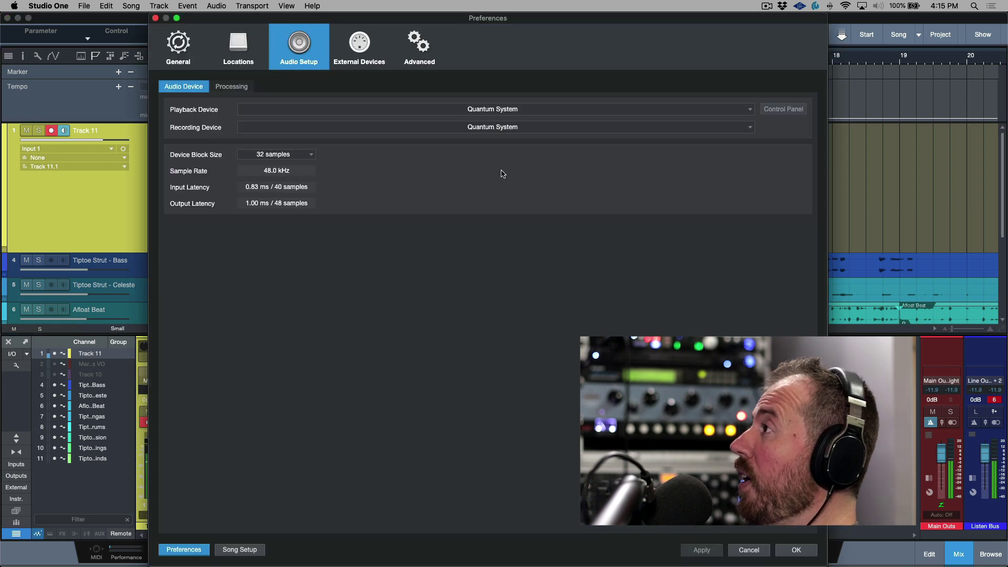
# Confirm Advanced > Audio pre-record audio input is at 10 sec and close Preferences with OK.
pyautogui.click(422, 52)
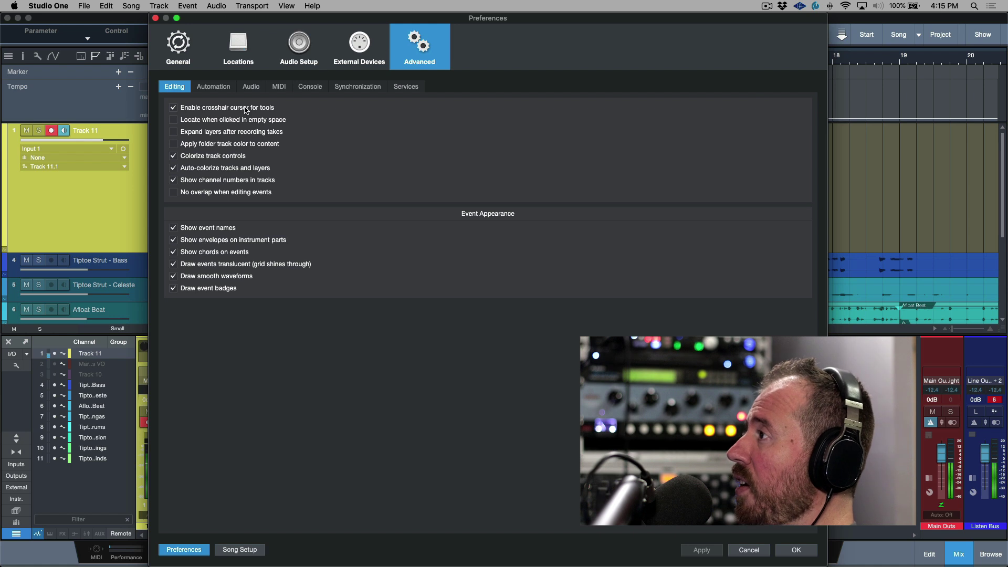
pyautogui.click(249, 87)
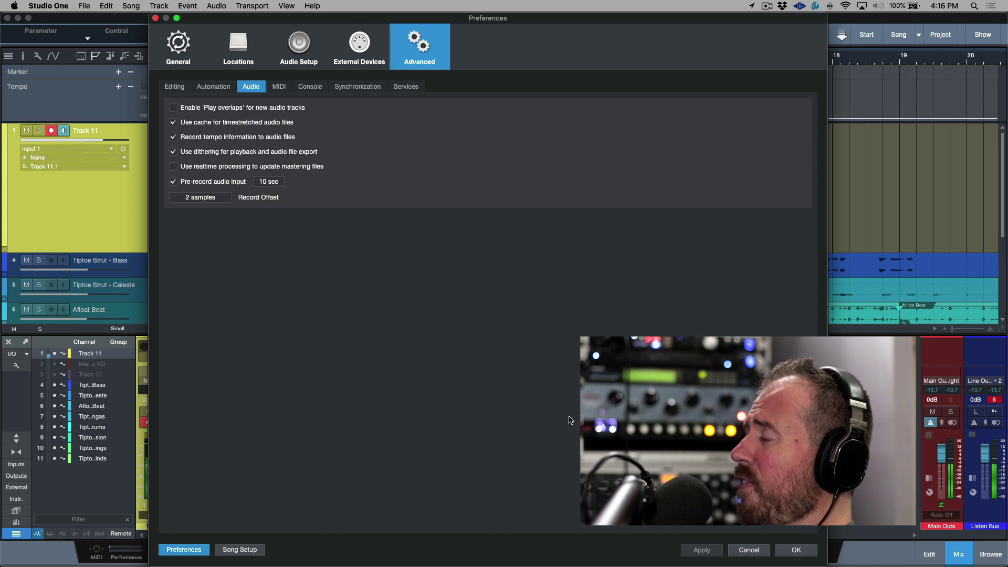
pyautogui.click(796, 550)
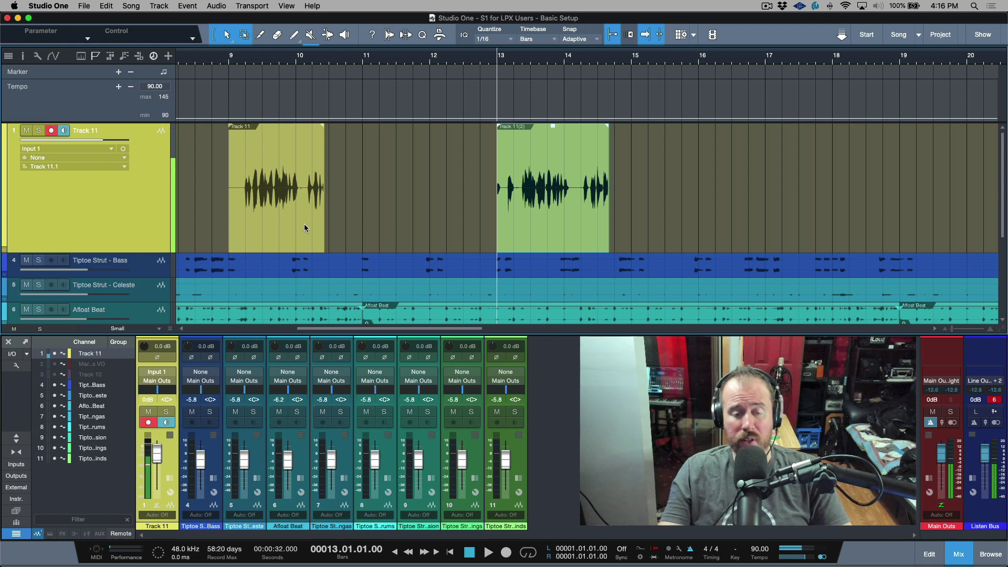
# Loop bars 17–19 on Track 11, enable Auto Punch, and bring up Metronome Setup.
pyautogui.hscroll(5, 593, 173)
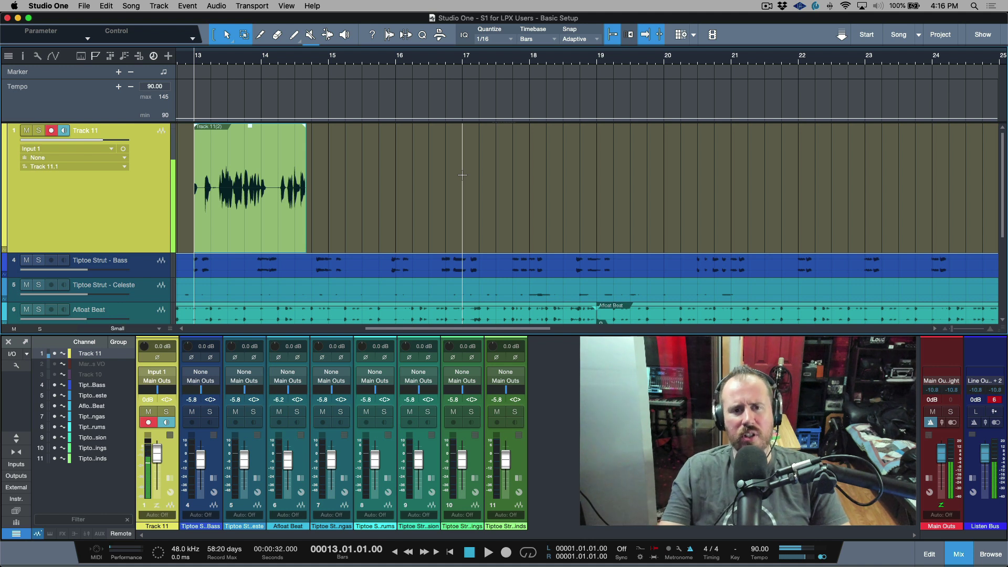
pyautogui.moveTo(462, 175); pyautogui.dragTo(599, 199)
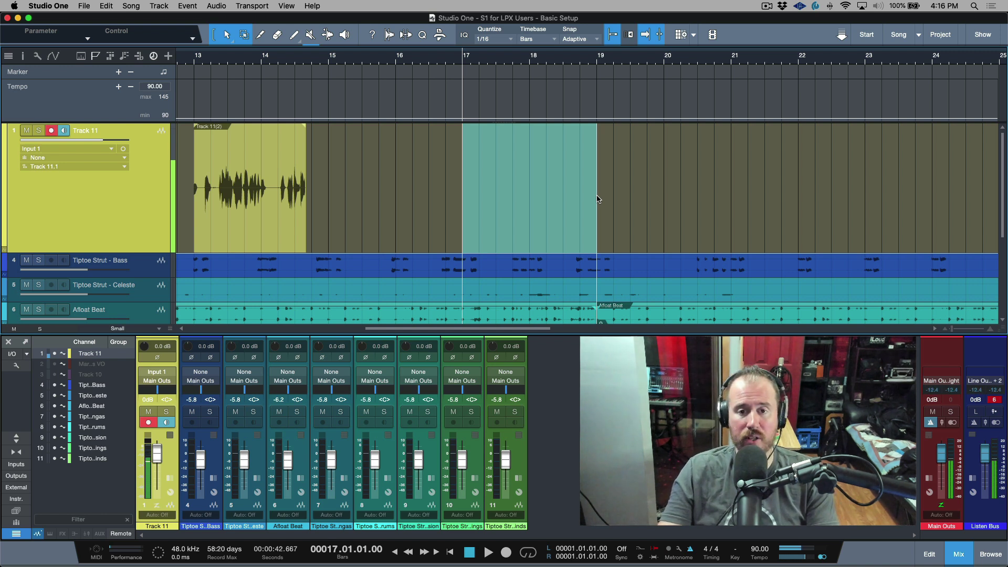
pyautogui.click(660, 171)
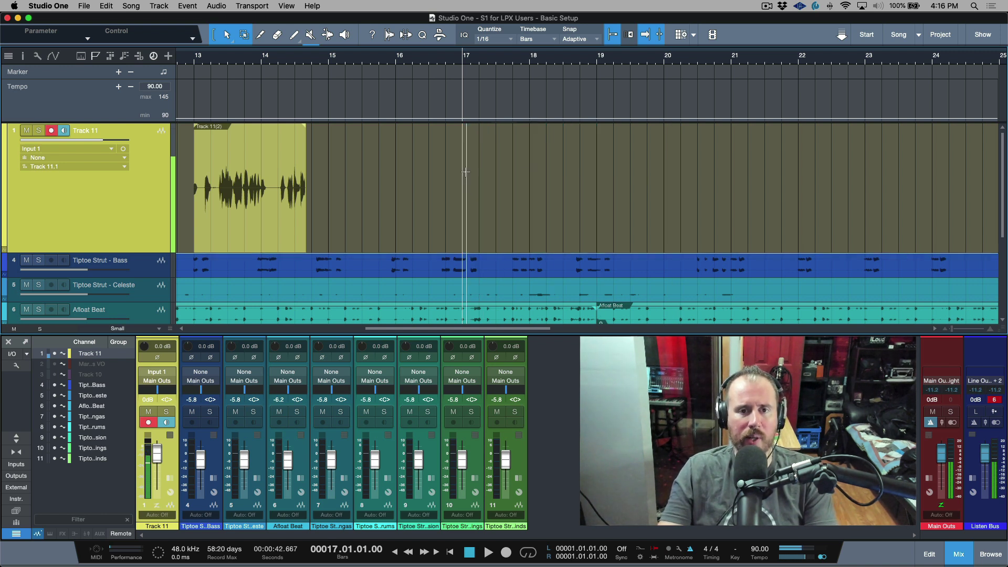
pyautogui.moveTo(462, 179); pyautogui.dragTo(597, 183)
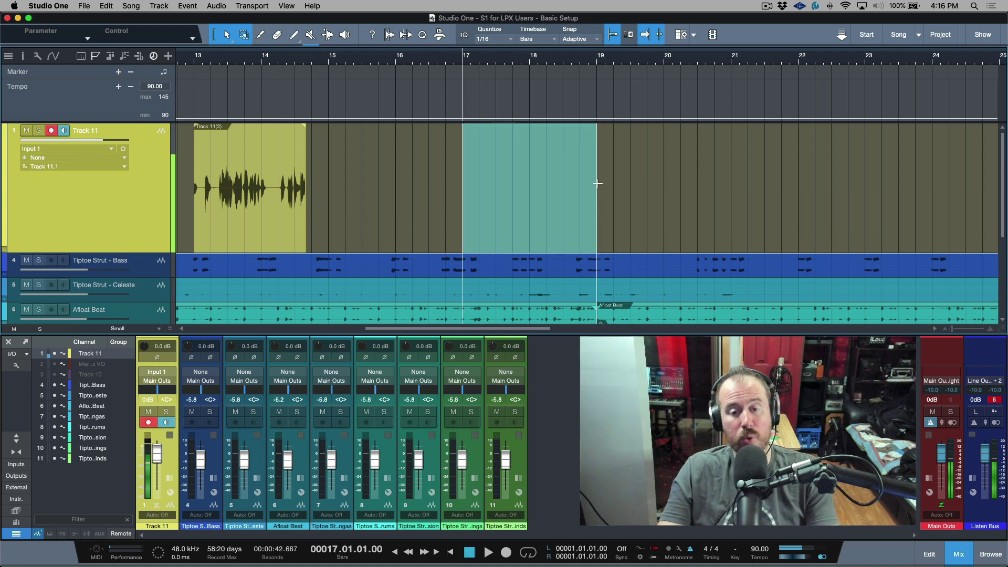
pyautogui.press('p')
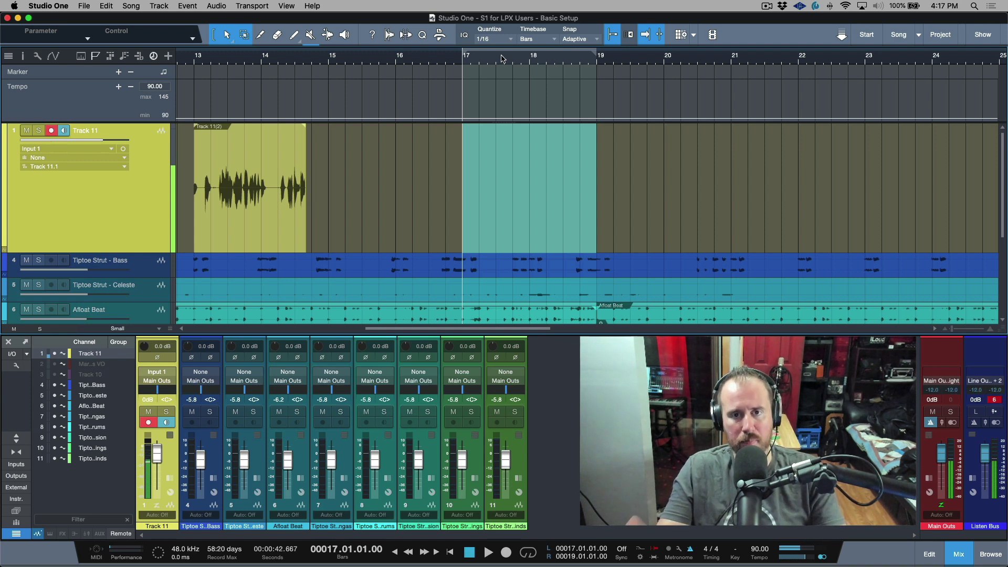
pyautogui.press('Escape')
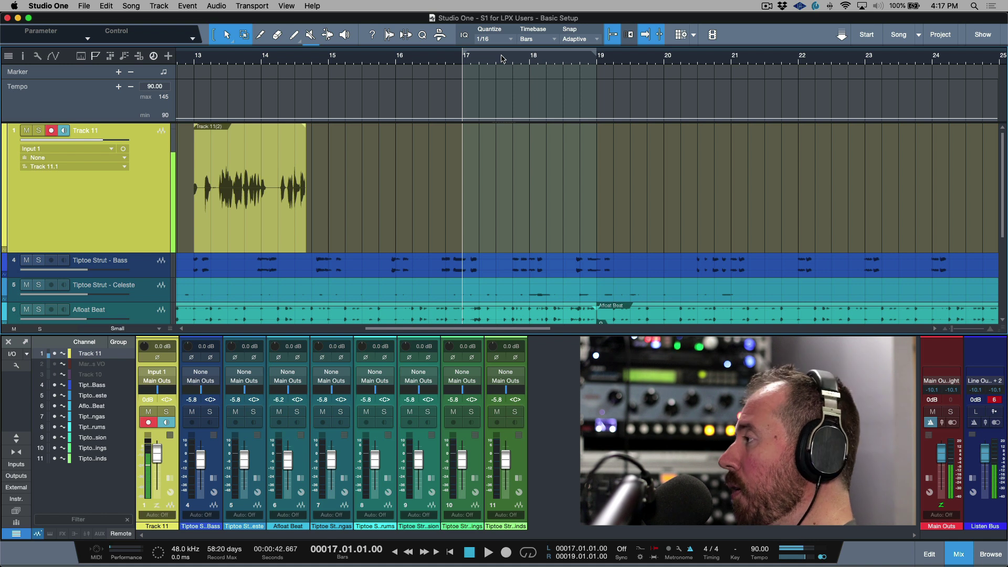
pyautogui.click(655, 561)
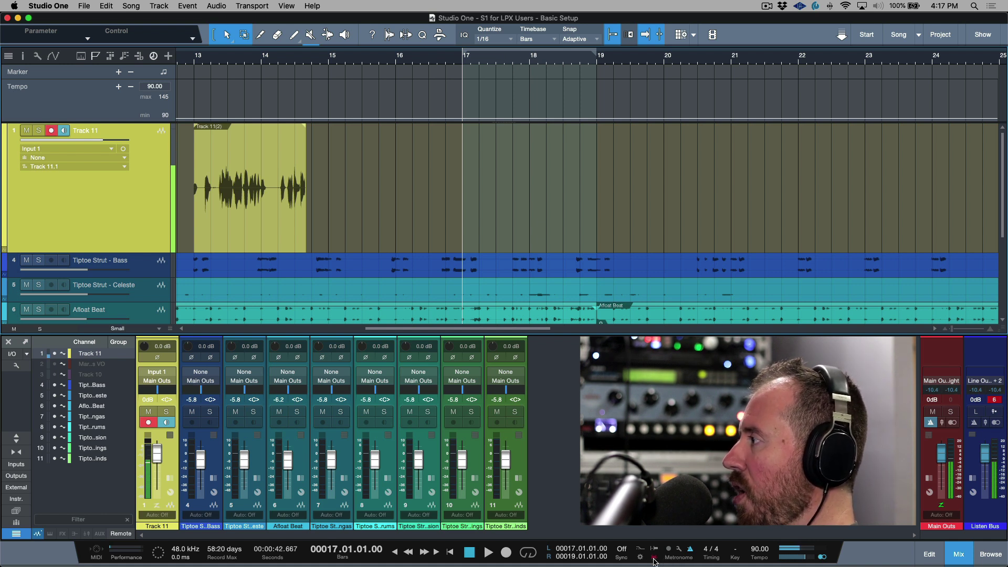
pyautogui.hotkey('shift', 'c')
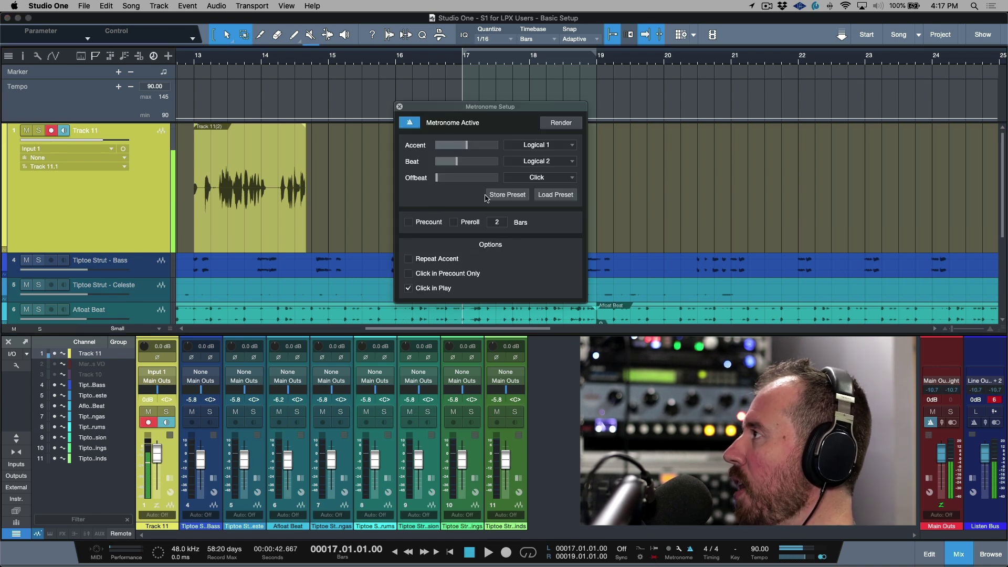
# Close Metronome Setup and nudge the playhead back to bar 15, then forward to 15.3.
pyautogui.click(400, 107)
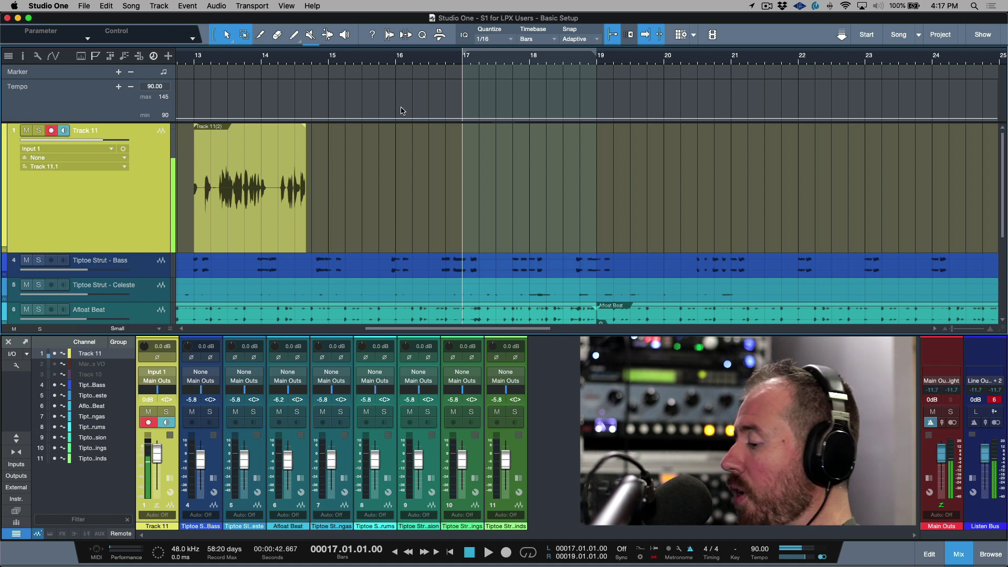
pyautogui.press('KP_Subtract')
pyautogui.press('KP_Subtract')
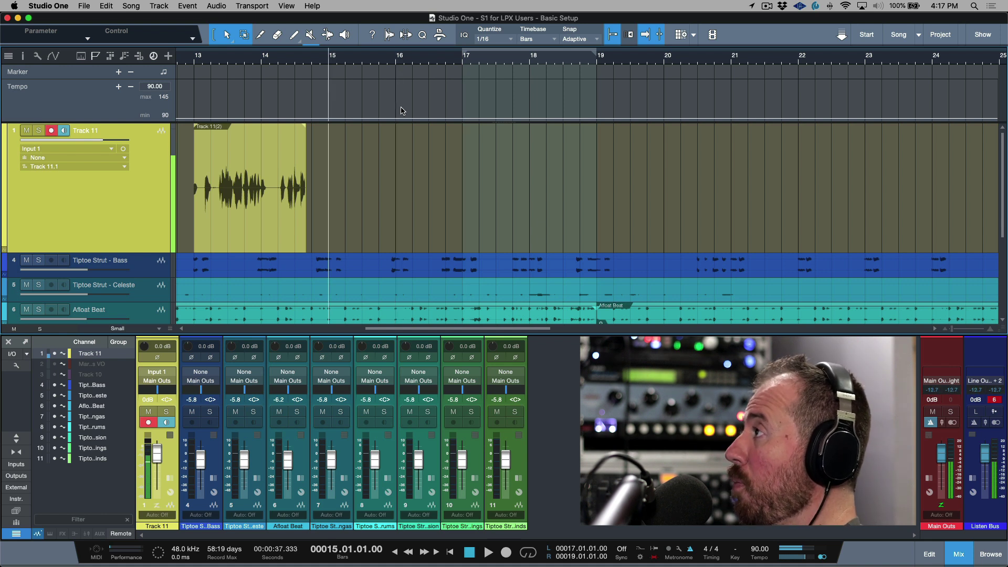
pyautogui.press('KP_Add')
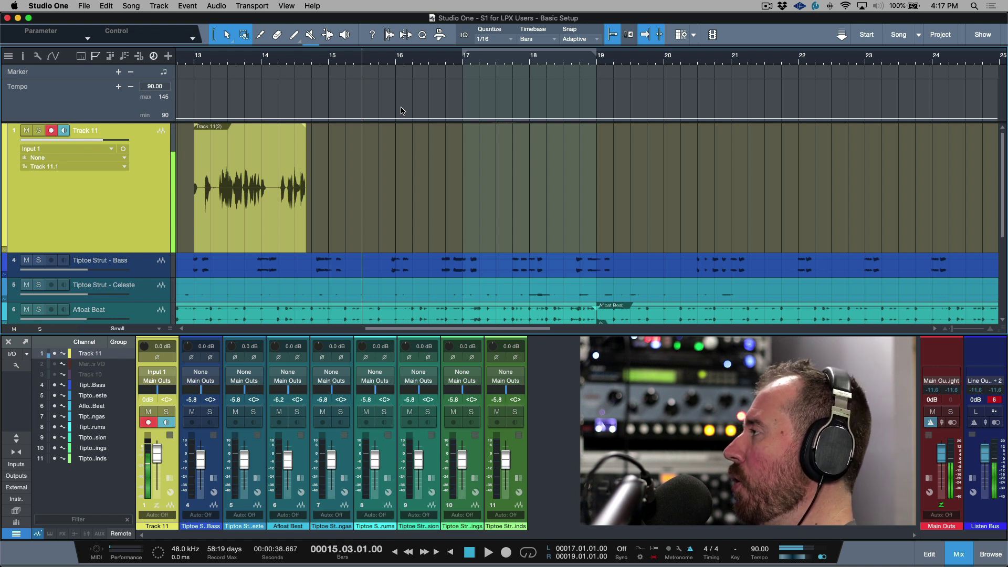
# Extend the loop end to bar 20 and punch-record a third Track 11 take across bars 17–20.
pyautogui.moveTo(596, 52)
pyautogui.mouseDown()
pyautogui.moveTo(802, 91)
pyautogui.moveTo(660, 105)
pyautogui.mouseUp()
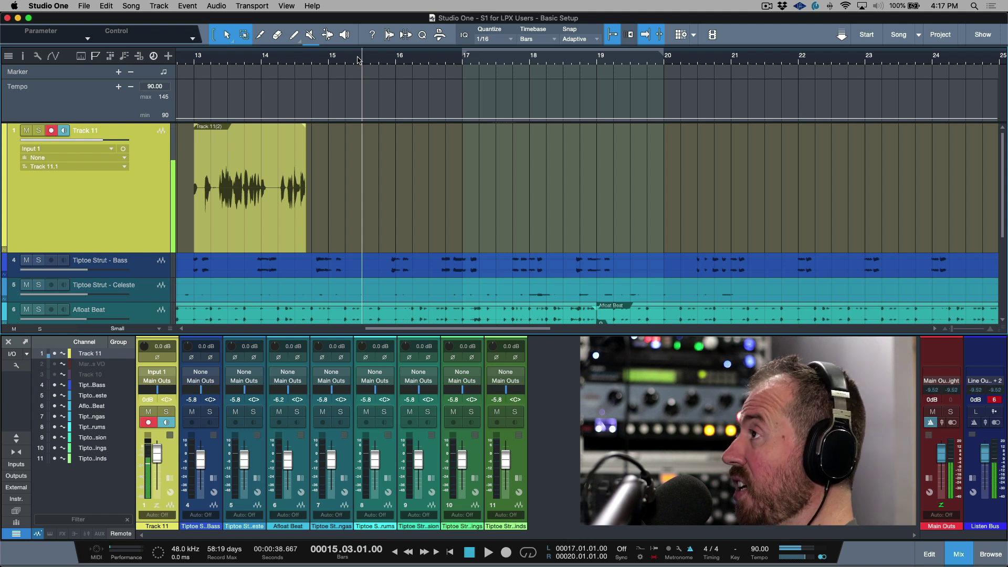
pyautogui.press('space')
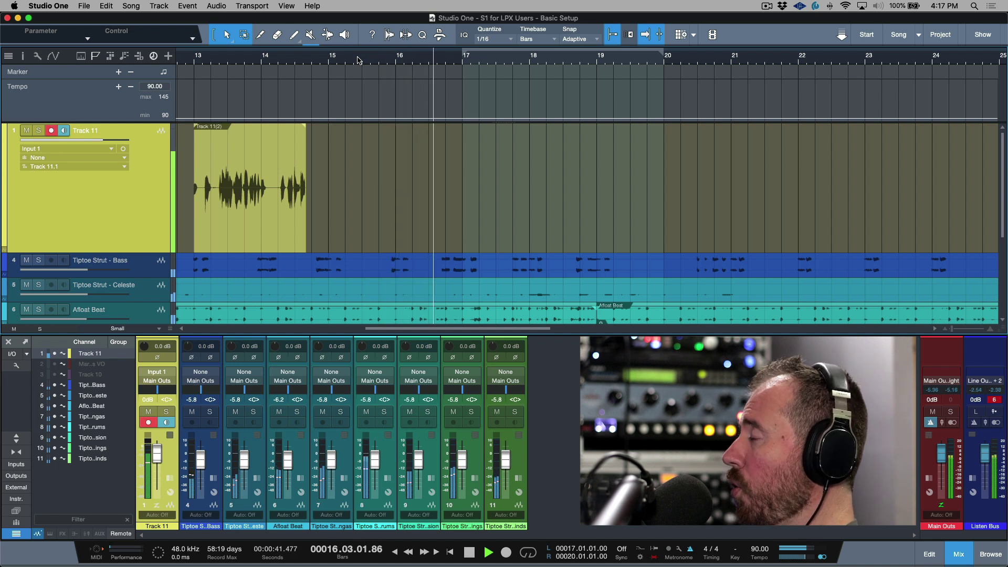
pyautogui.press('KP_Multiply')
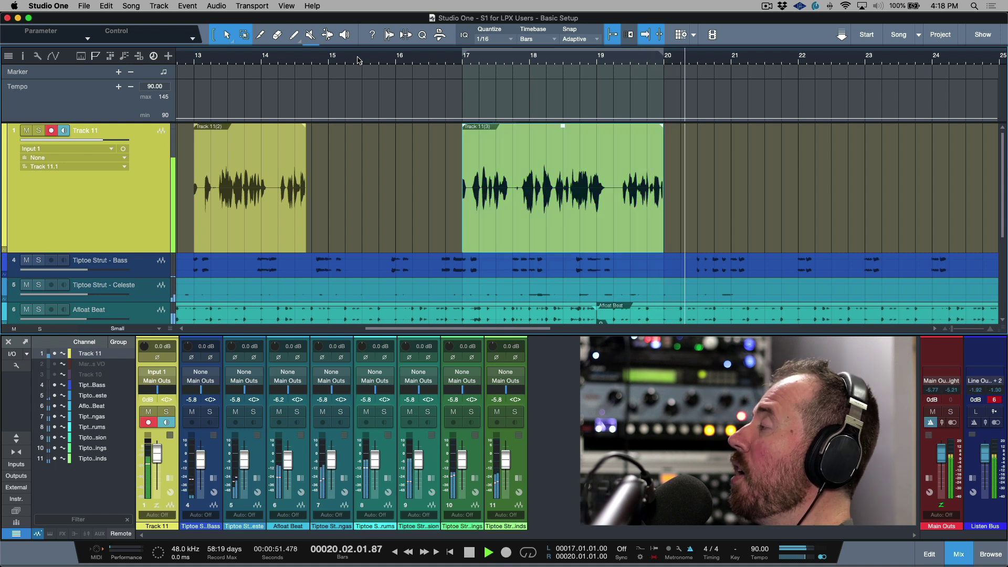
pyautogui.press('space')
pyautogui.click(657, 231)
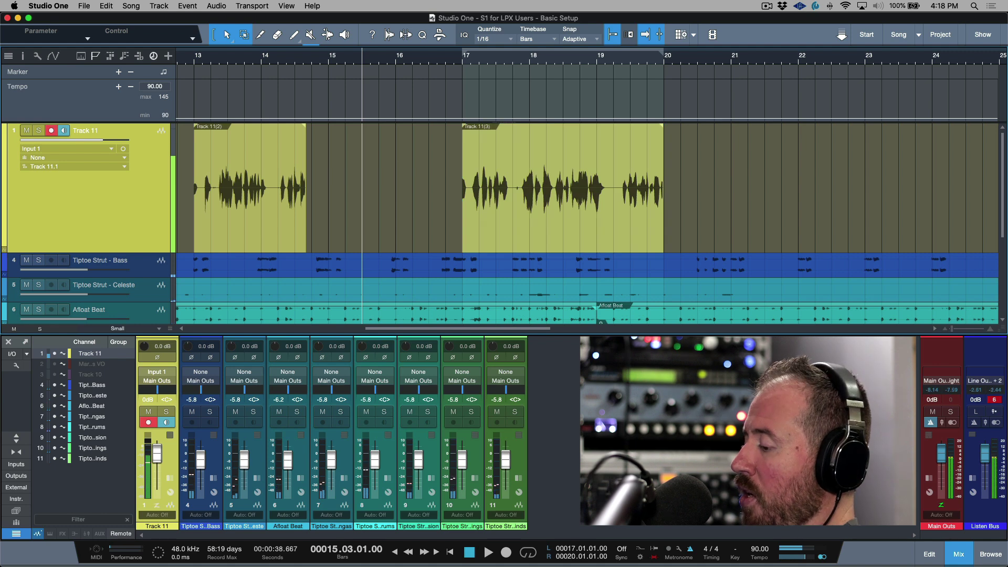
pyautogui.hscroll(5, 691, 242)
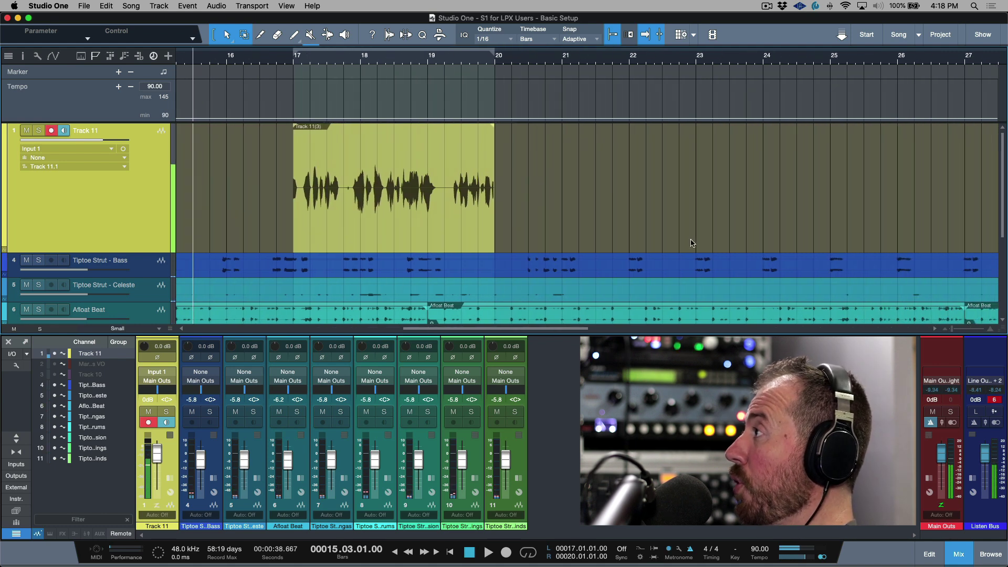
# Place the playhead at bar 22, mute backing channels 4–11, and set the precount to 1 bar.
pyautogui.click(629, 61)
pyautogui.moveTo(192, 412); pyautogui.dragTo(496, 411)
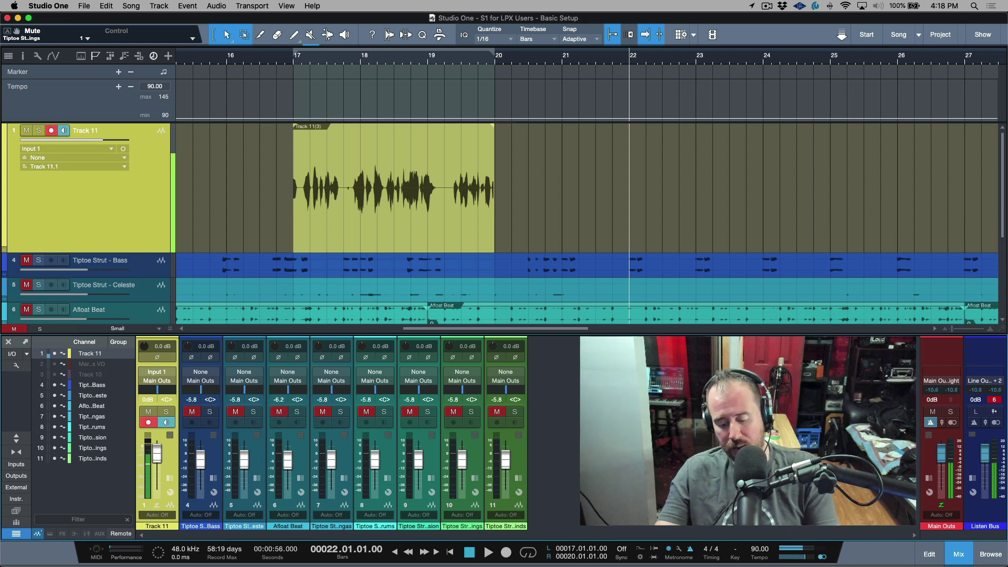
pyautogui.click(679, 549)
pyautogui.click(496, 221)
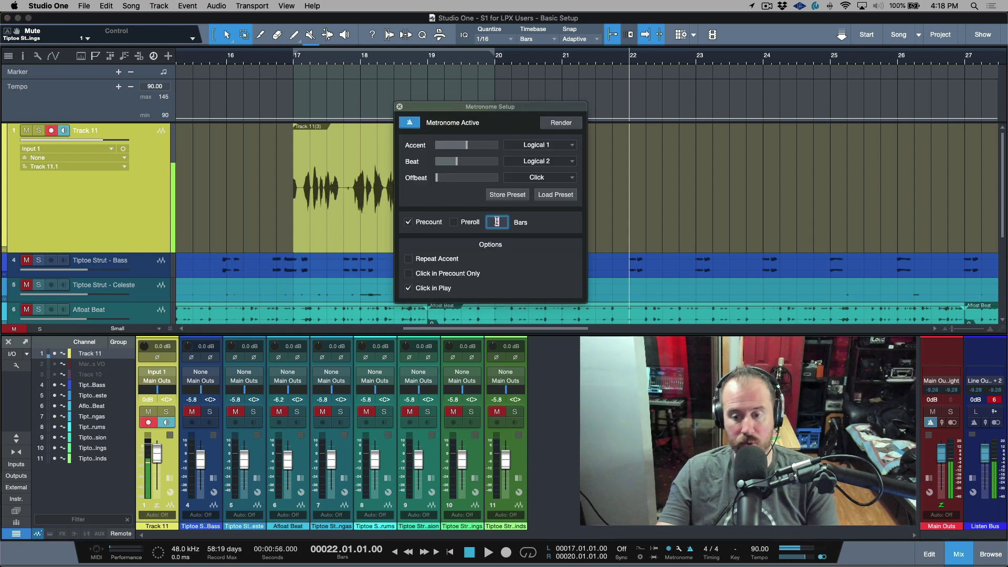
pyautogui.write('2')
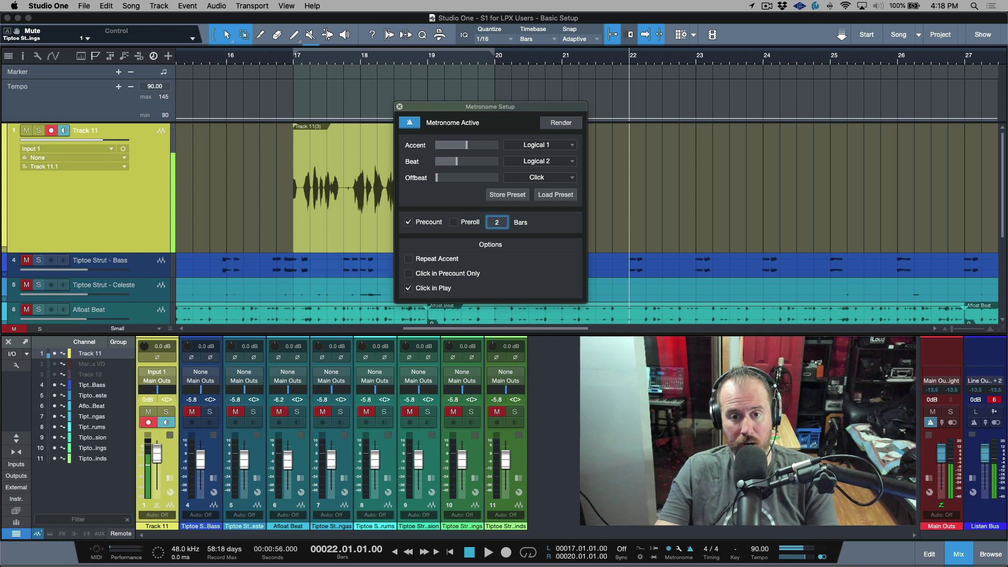
pyautogui.press('BackSpace')
pyautogui.press('Return')
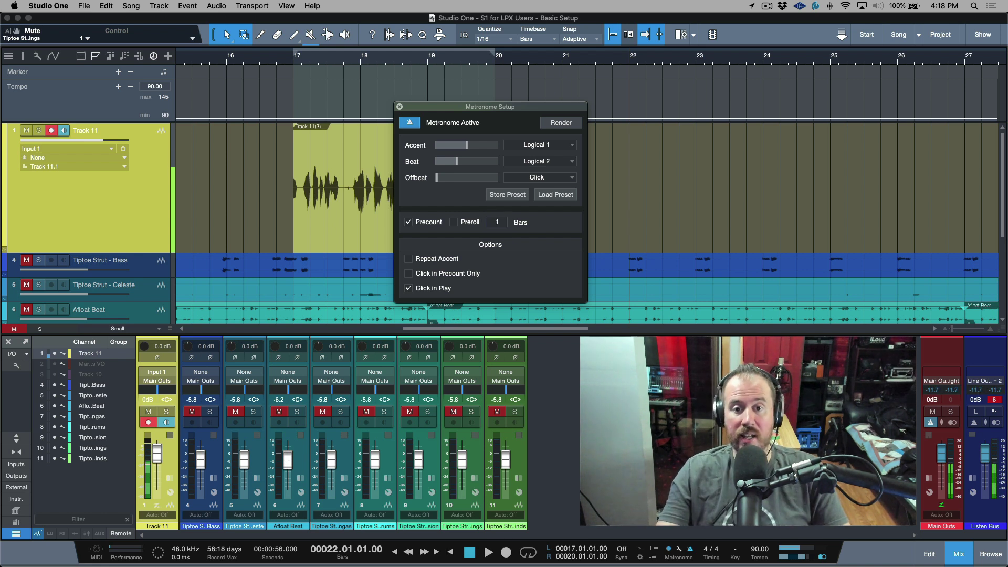
pyautogui.click(399, 107)
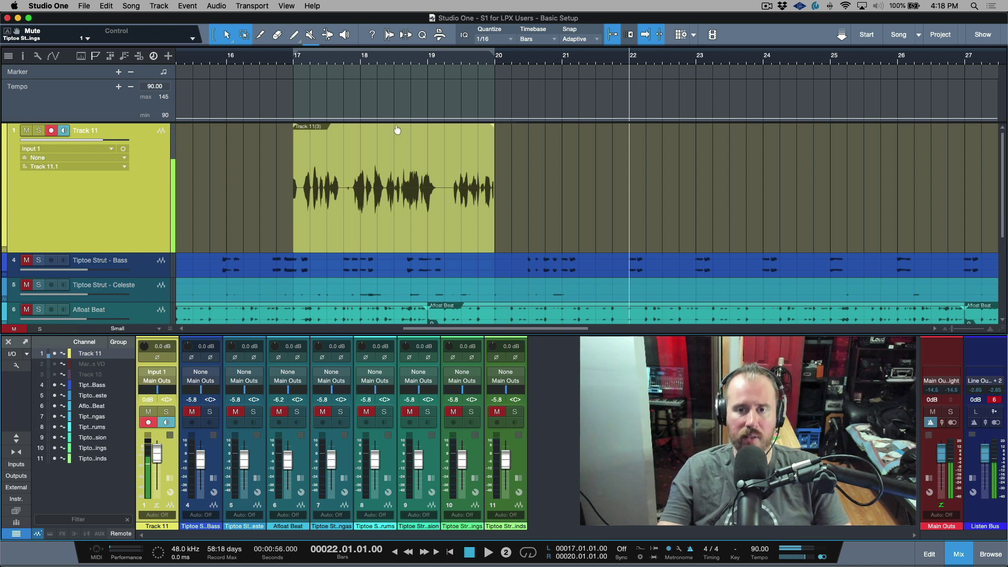
# Record a fourth Track 11 take from bar 22 to about bar 24, then enable preroll.
pyautogui.press('KP_Multiply')
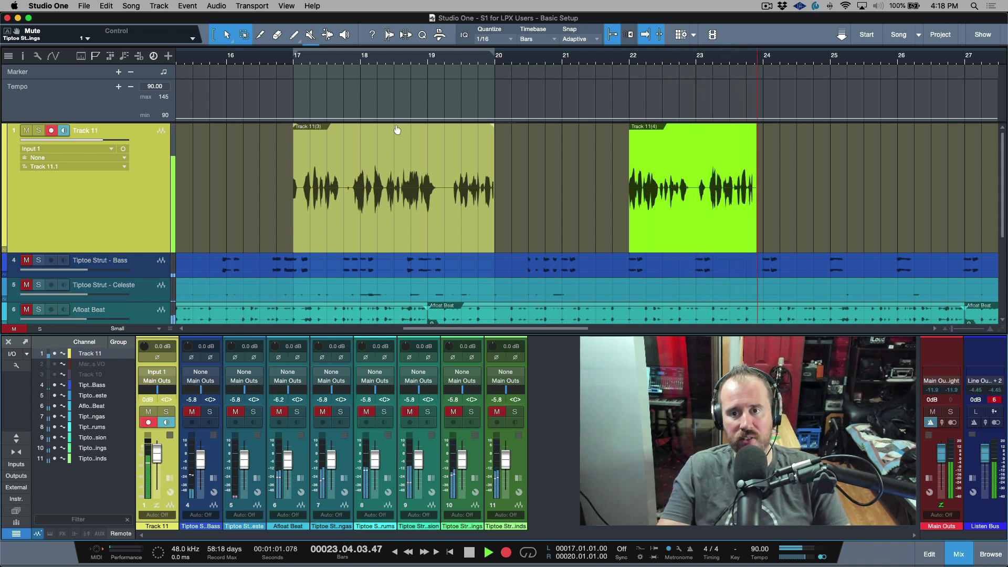
pyautogui.press('space')
pyautogui.hscroll(5, 684, 157)
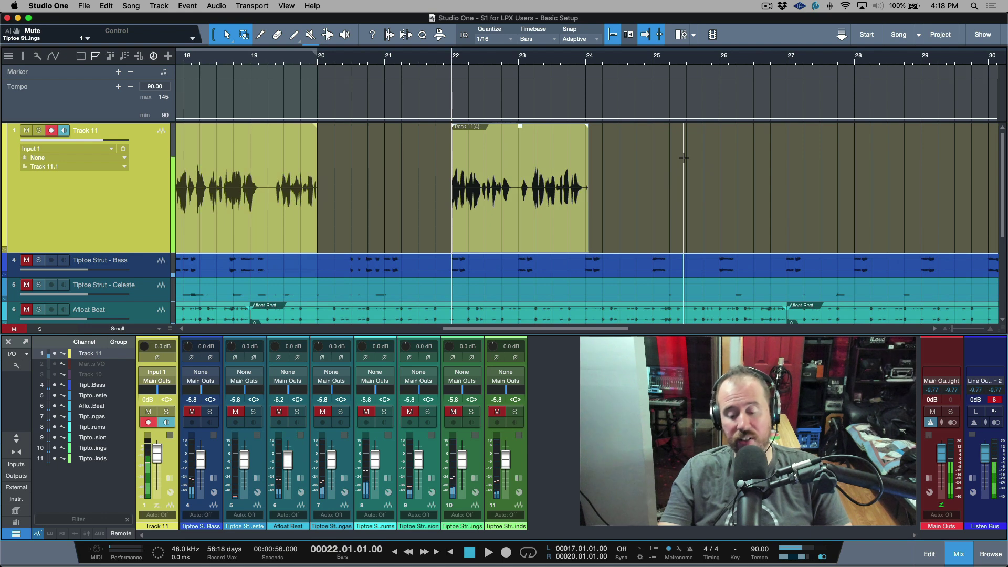
pyautogui.click(654, 550)
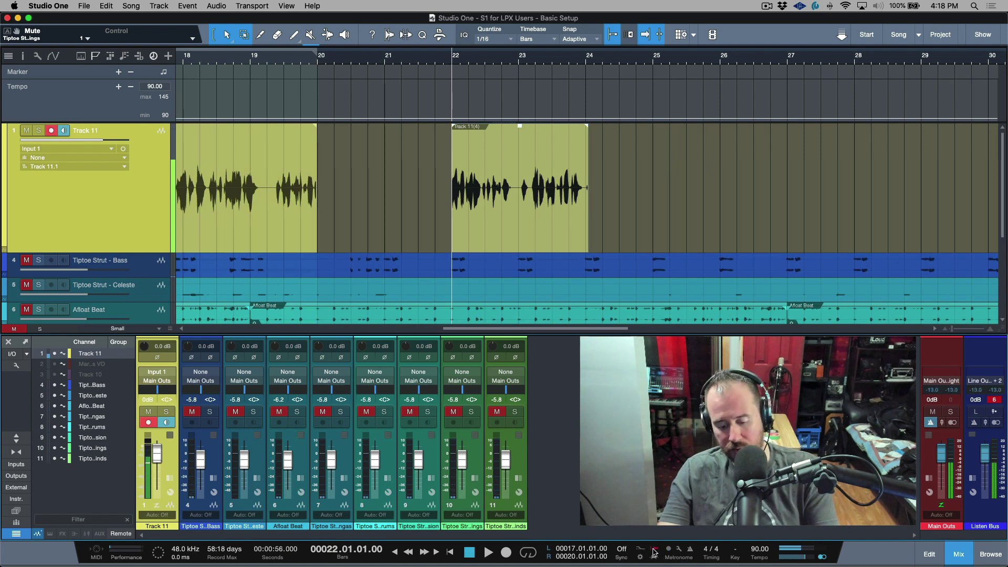
# Check the metronome settings and record a preroll take on Track 11 at bar 26.
pyautogui.click(654, 555)
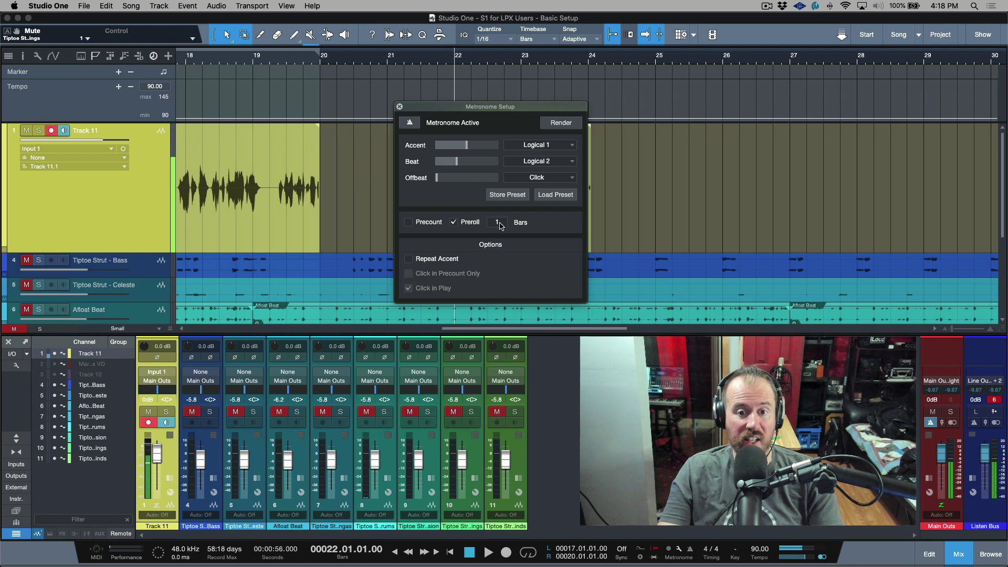
pyautogui.click(399, 107)
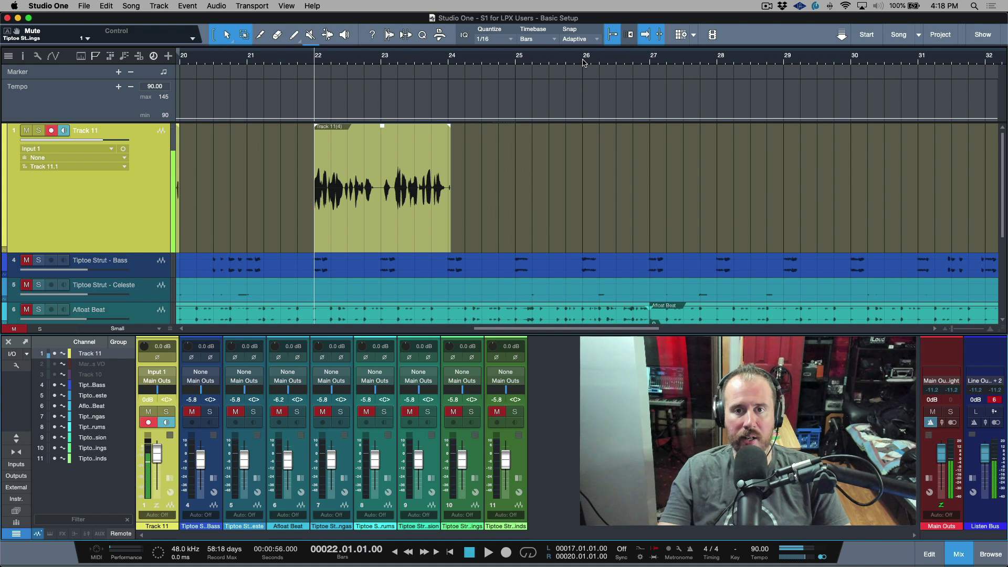
pyautogui.press('space')
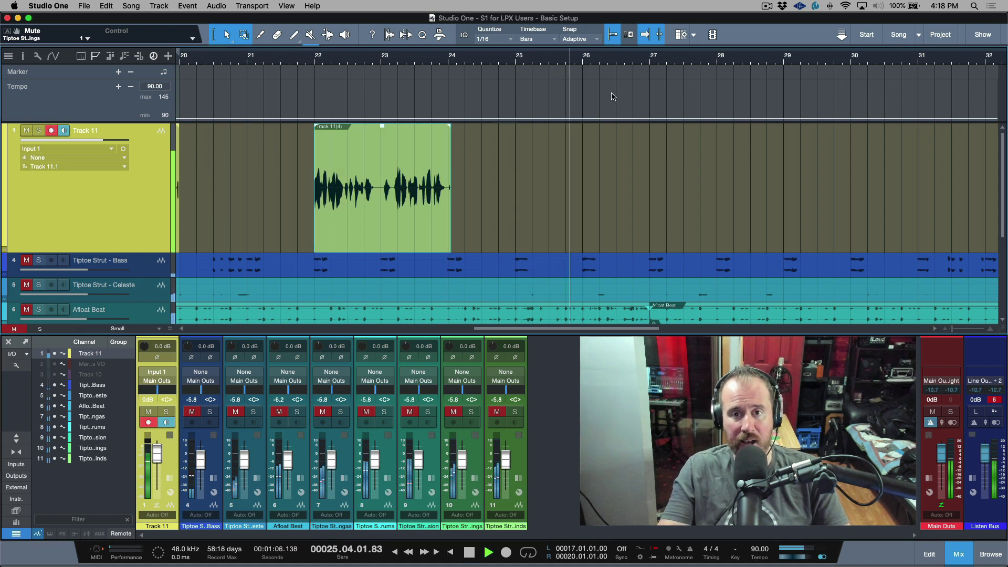
pyautogui.press('space')
# Loop bars 29–30, record a take from bar 28, and extend its start before bar 29.
pyautogui.moveTo(649, 164); pyautogui.dragTo(716, 168)
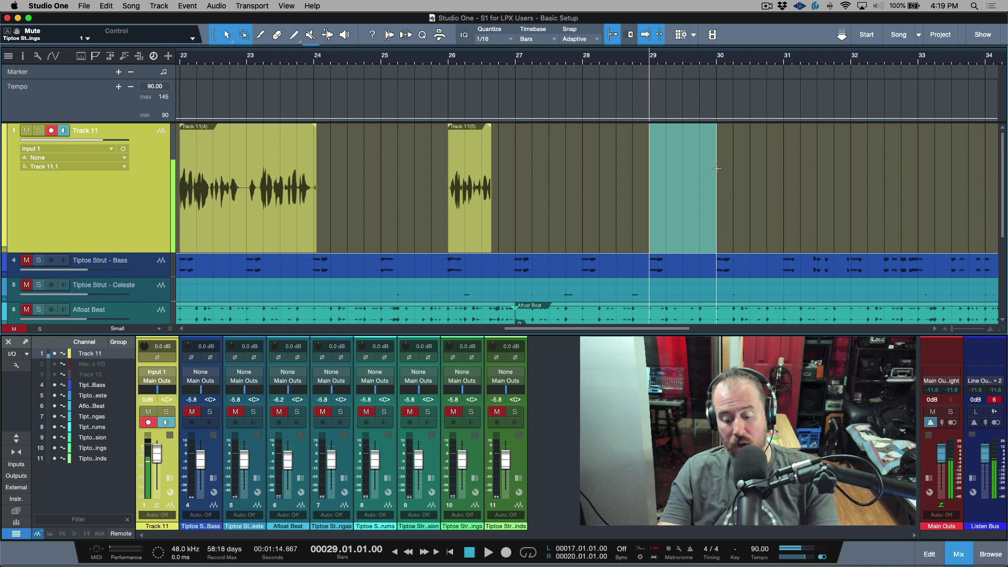
pyautogui.press('p')
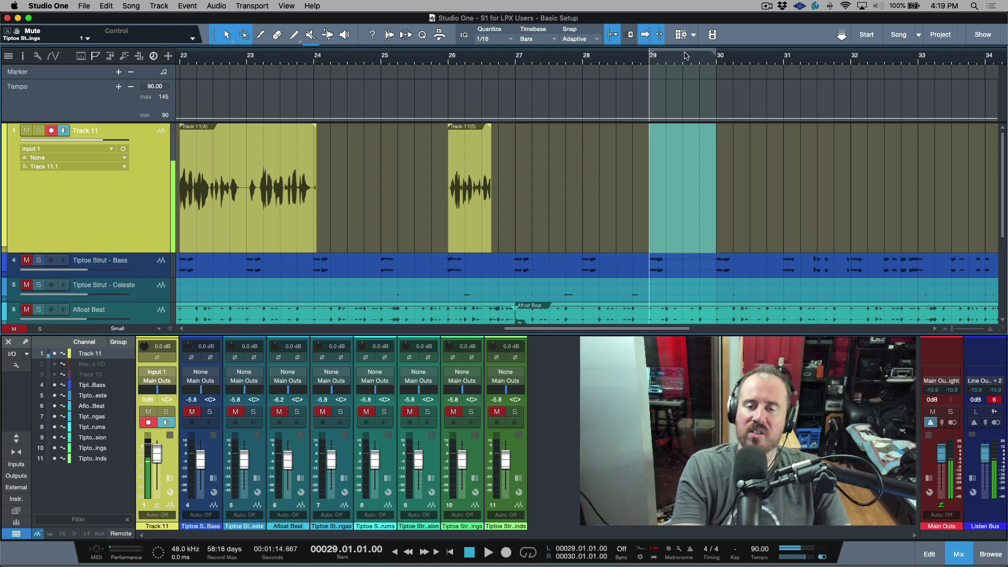
pyautogui.press('KP_Subtract')
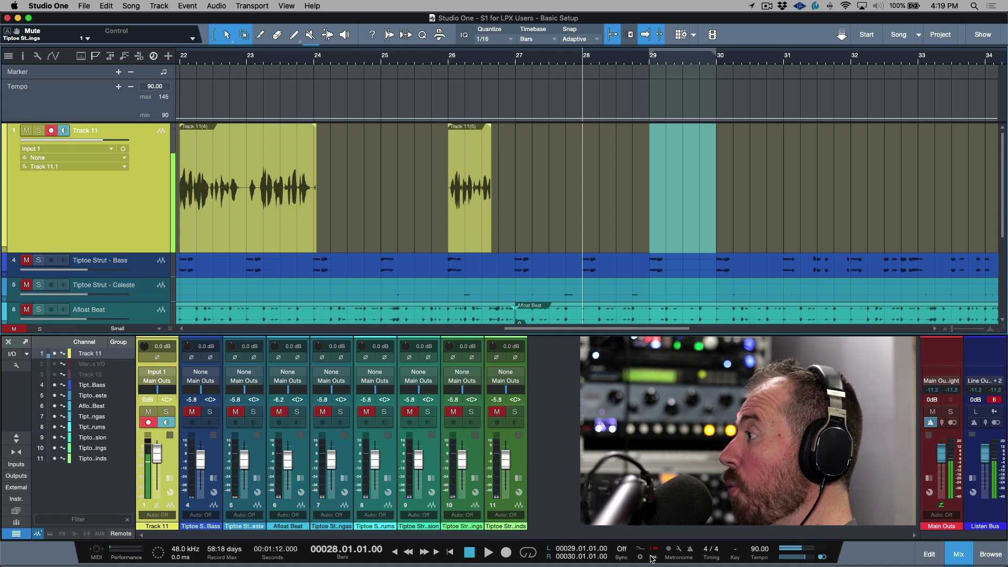
pyautogui.press('space')
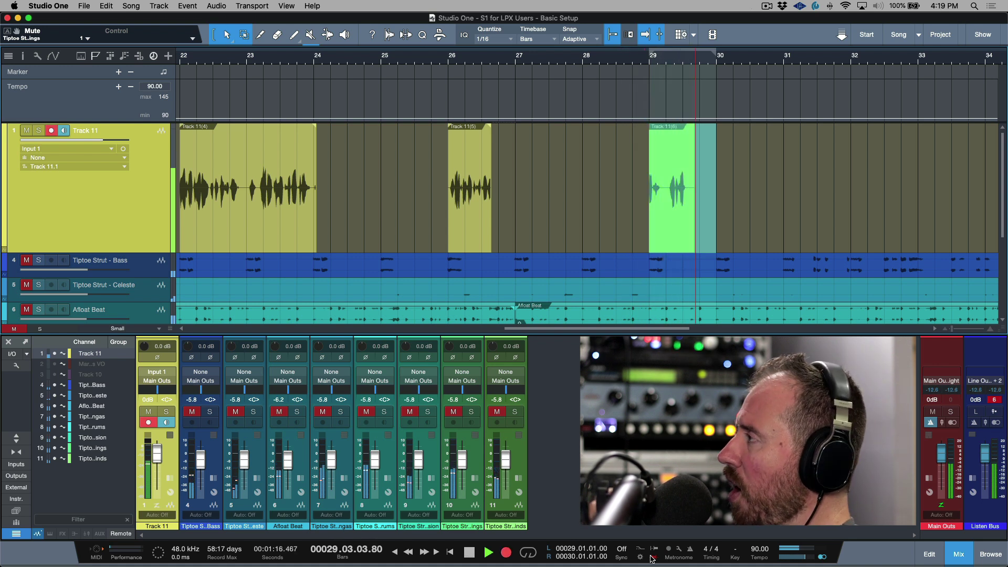
pyautogui.press('space')
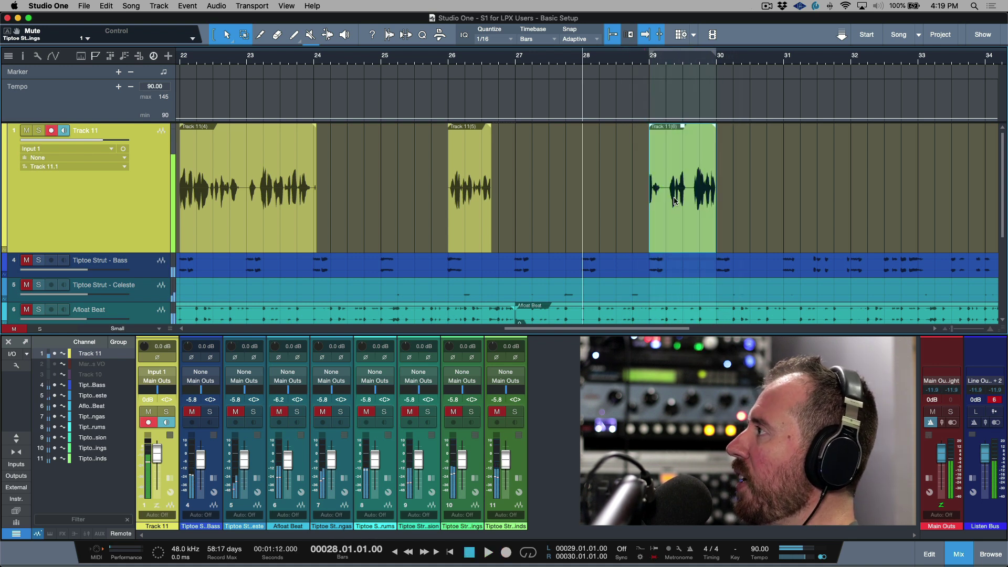
pyautogui.moveTo(650, 215); pyautogui.dragTo(626, 216)
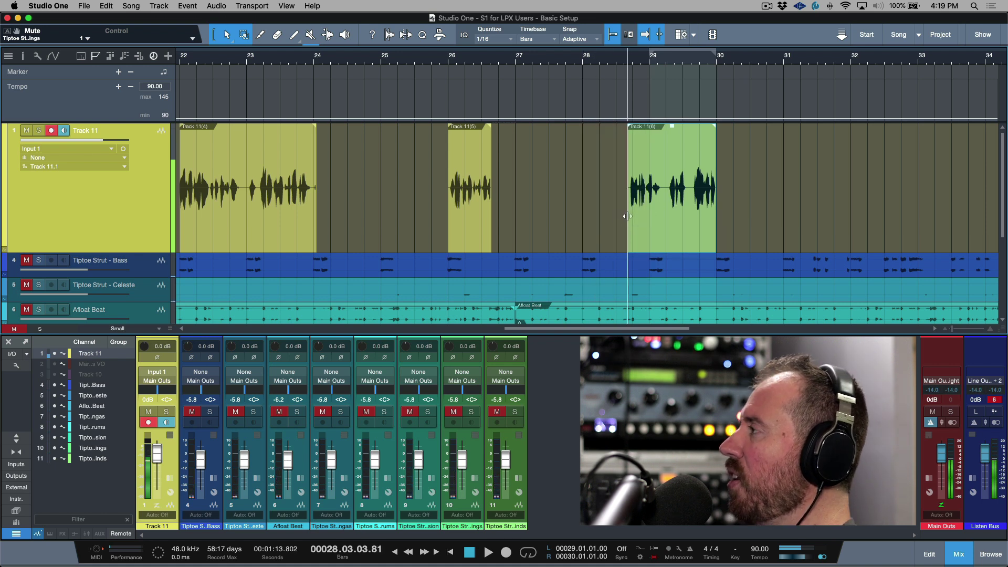
pyautogui.click(797, 226)
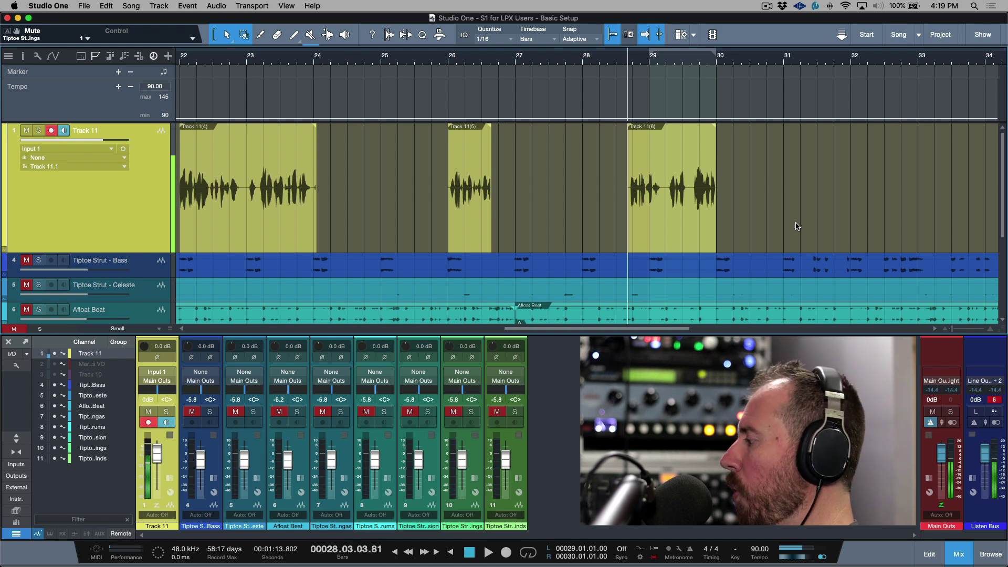
# Record a Track 11 take starting at bar 31.
pyautogui.hscroll(5, 461, 105)
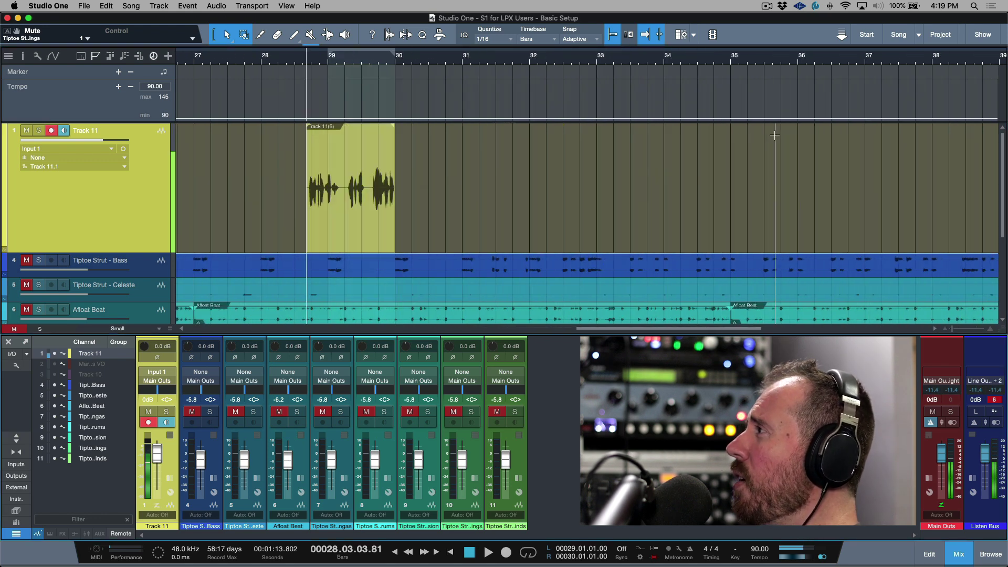
pyautogui.click(462, 67)
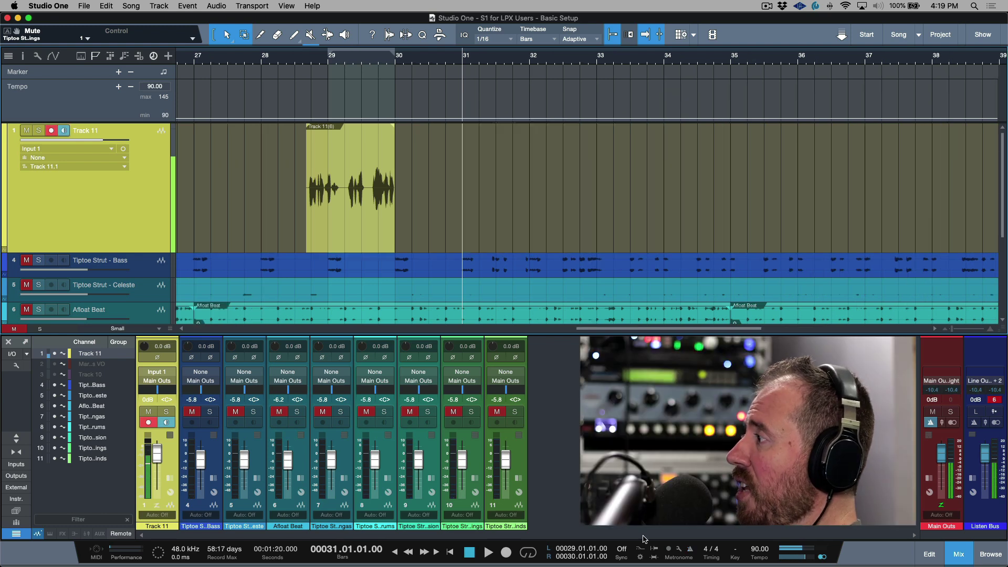
pyautogui.press('KP_Multiply')
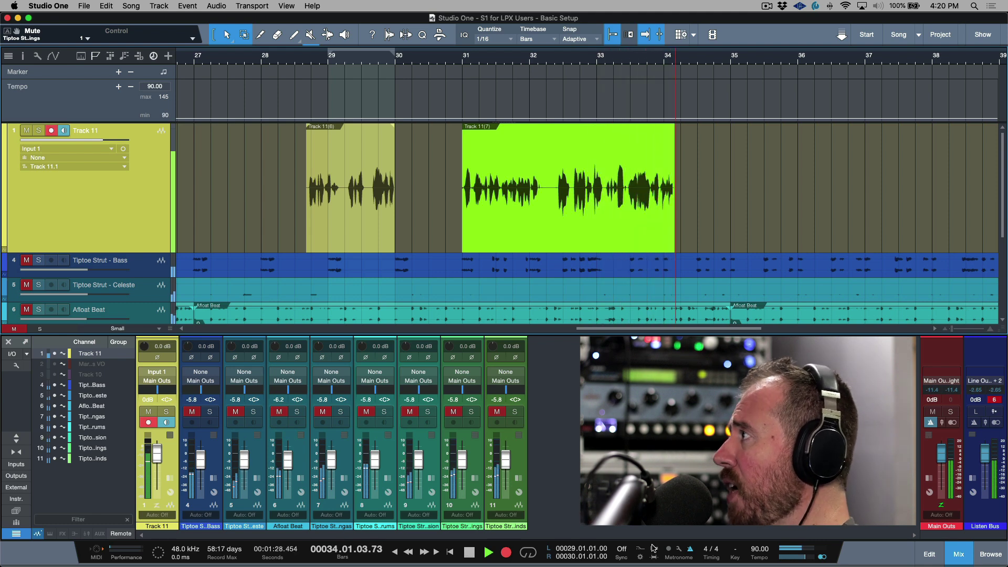
pyautogui.press('space')
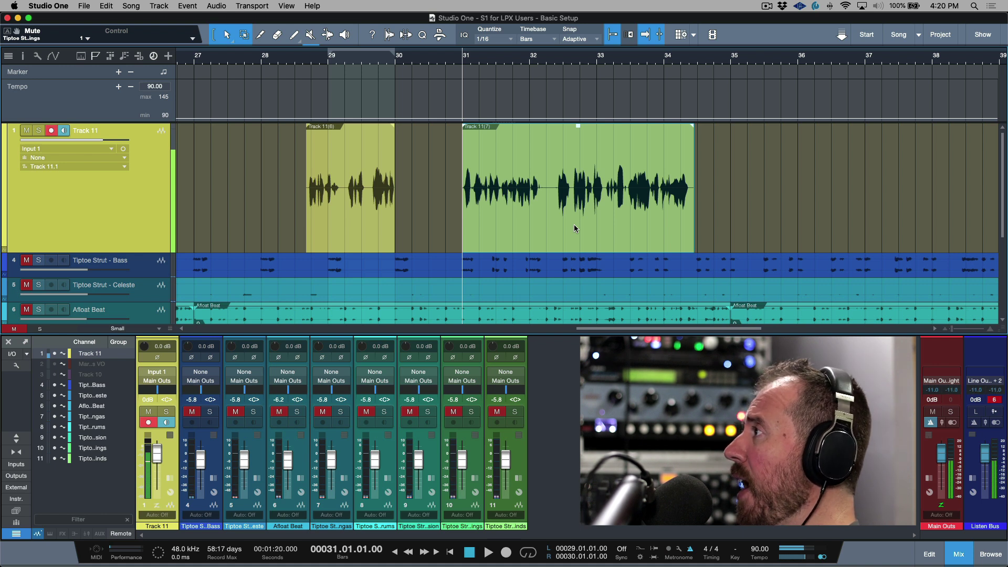
# Play back from bar 31 and punch in a replacement section over bars 32–33.
pyautogui.press('space')
pyautogui.press('space')
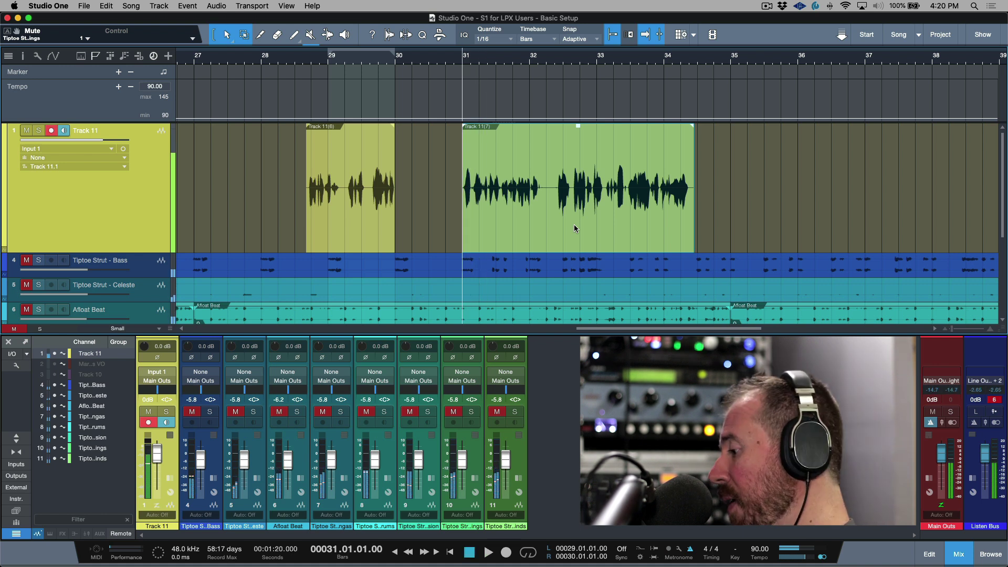
pyautogui.hscroll(2, 367, 202)
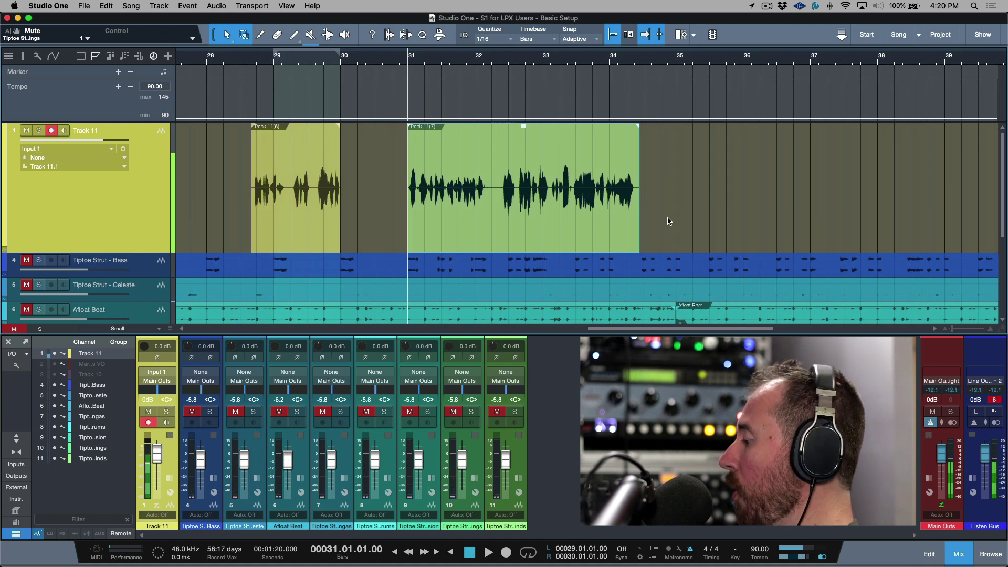
pyautogui.press('space')
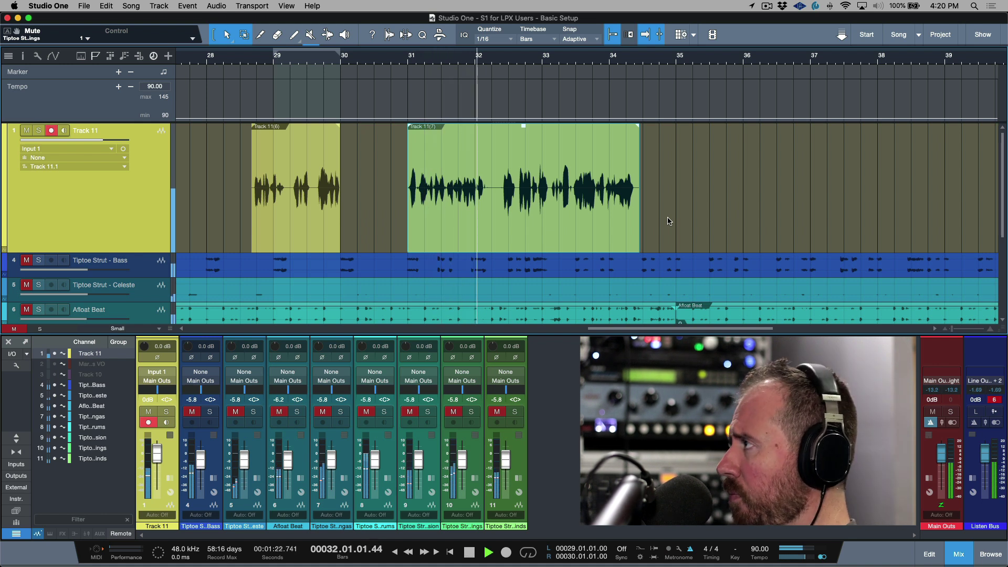
pyautogui.press('KP_Multiply')
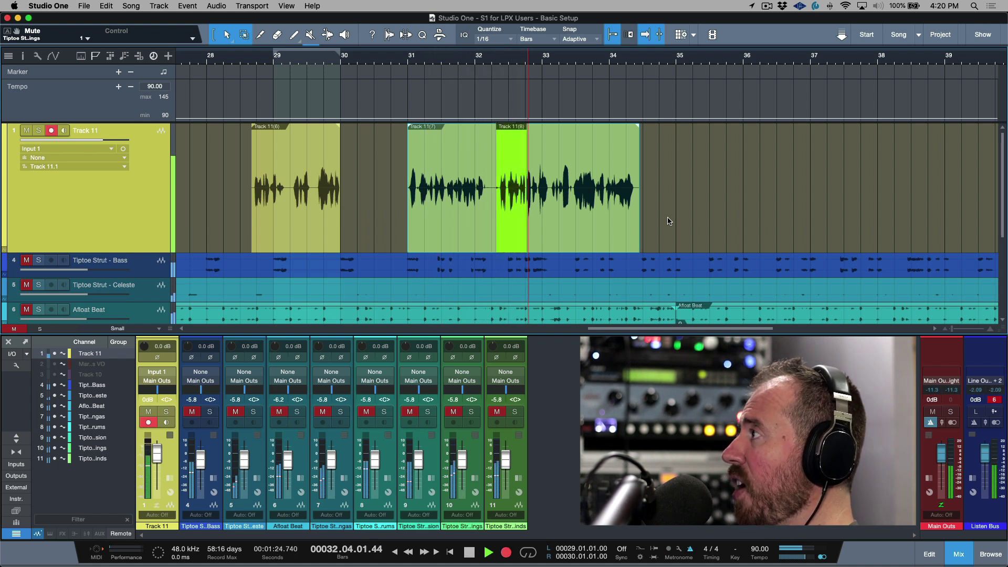
pyautogui.press('KP_Multiply')
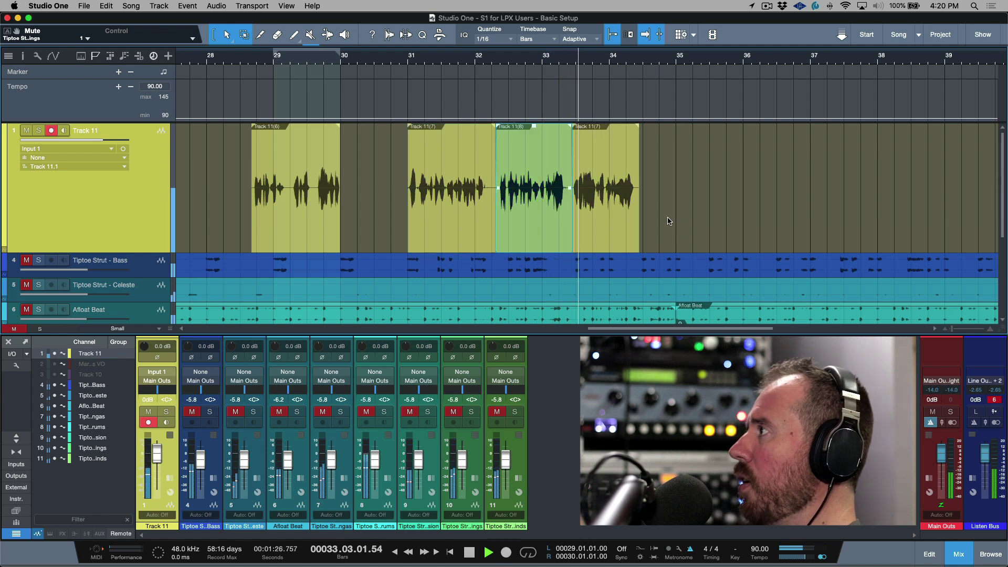
pyautogui.press('space')
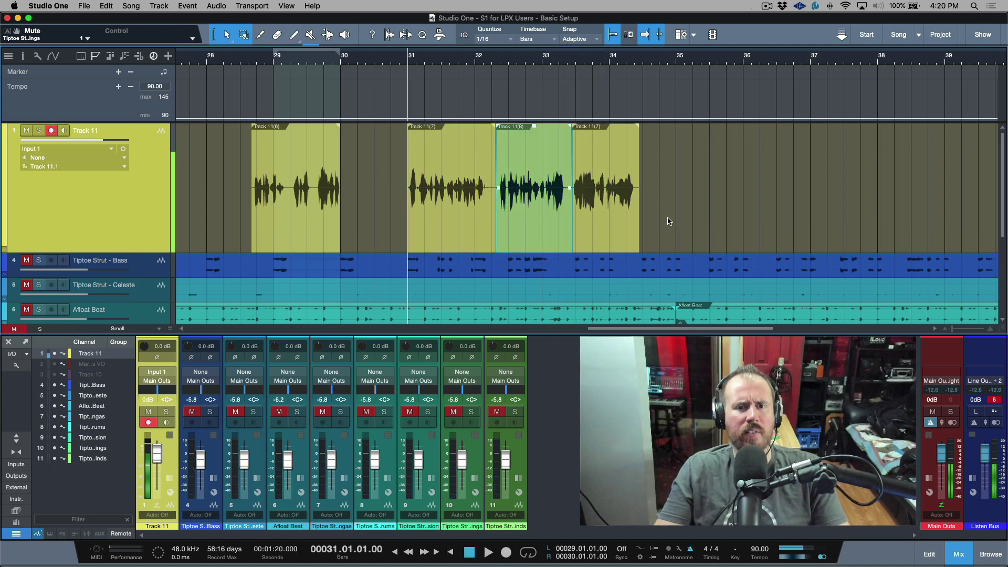